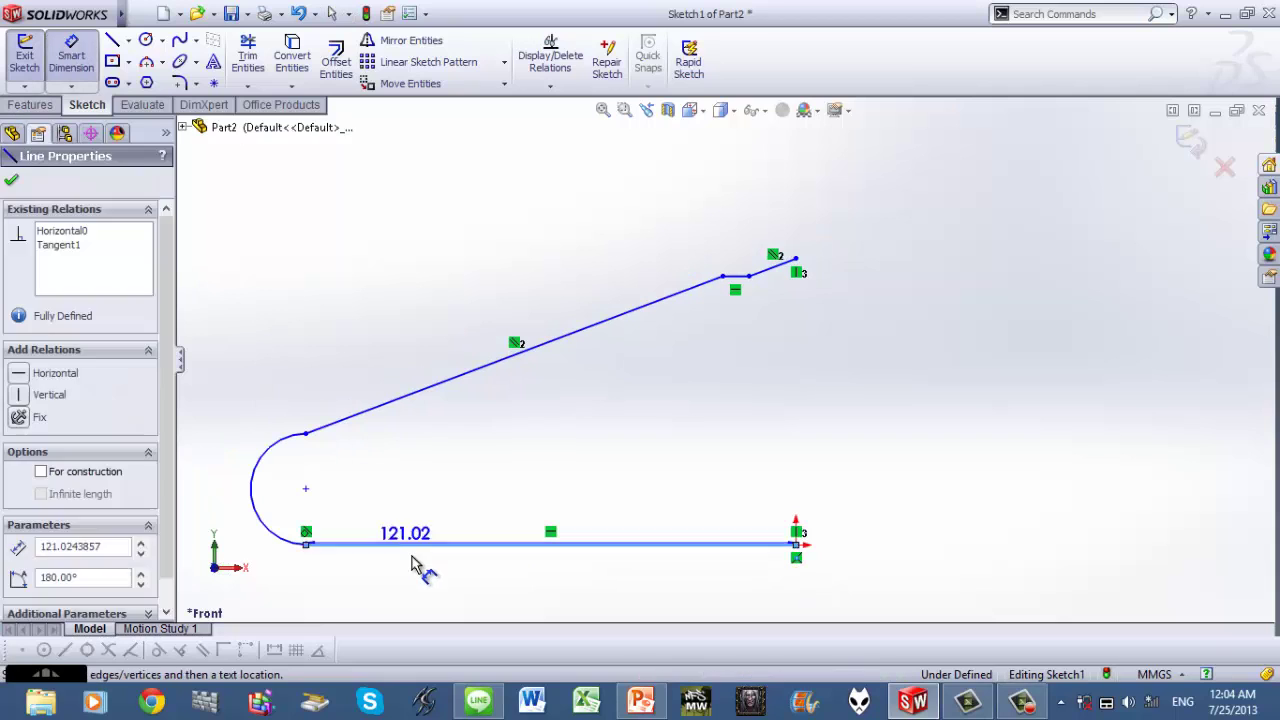
Dimension the bottom horizontal line's length as 150 mm and the end arc's radius as 10 mm.
left_click(417, 566)
type("15")
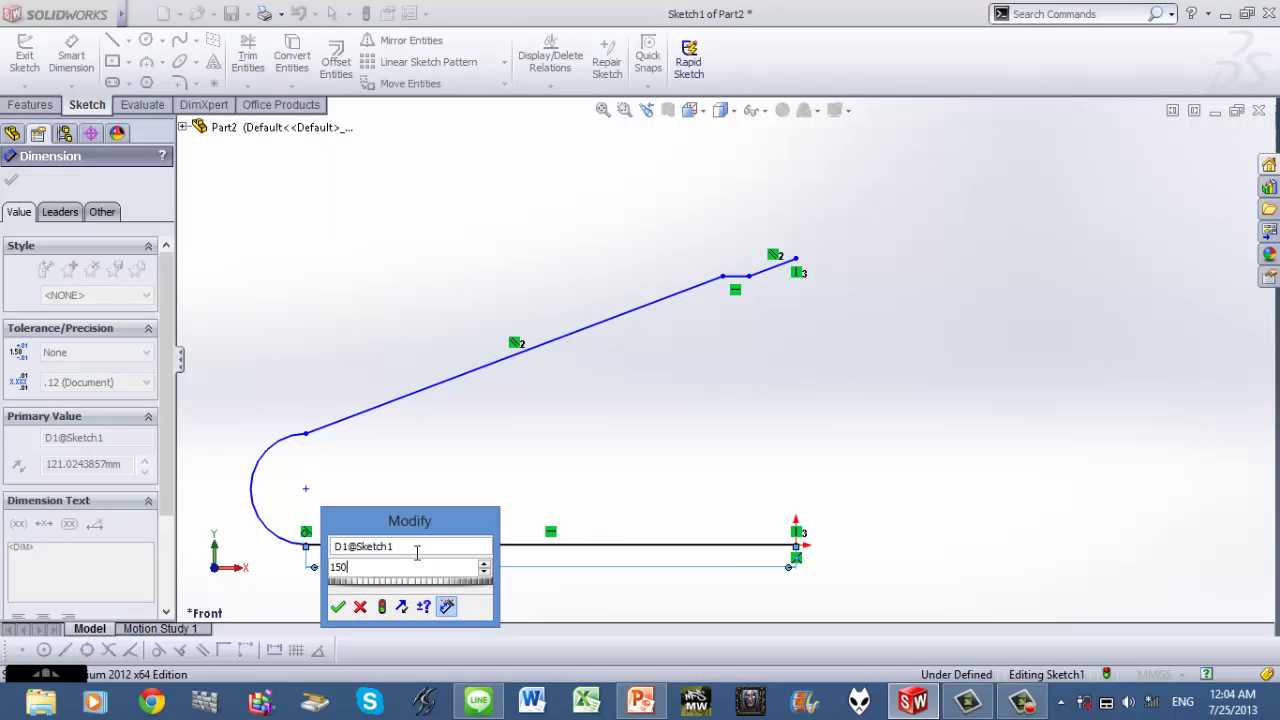
type("0")
key("Return")
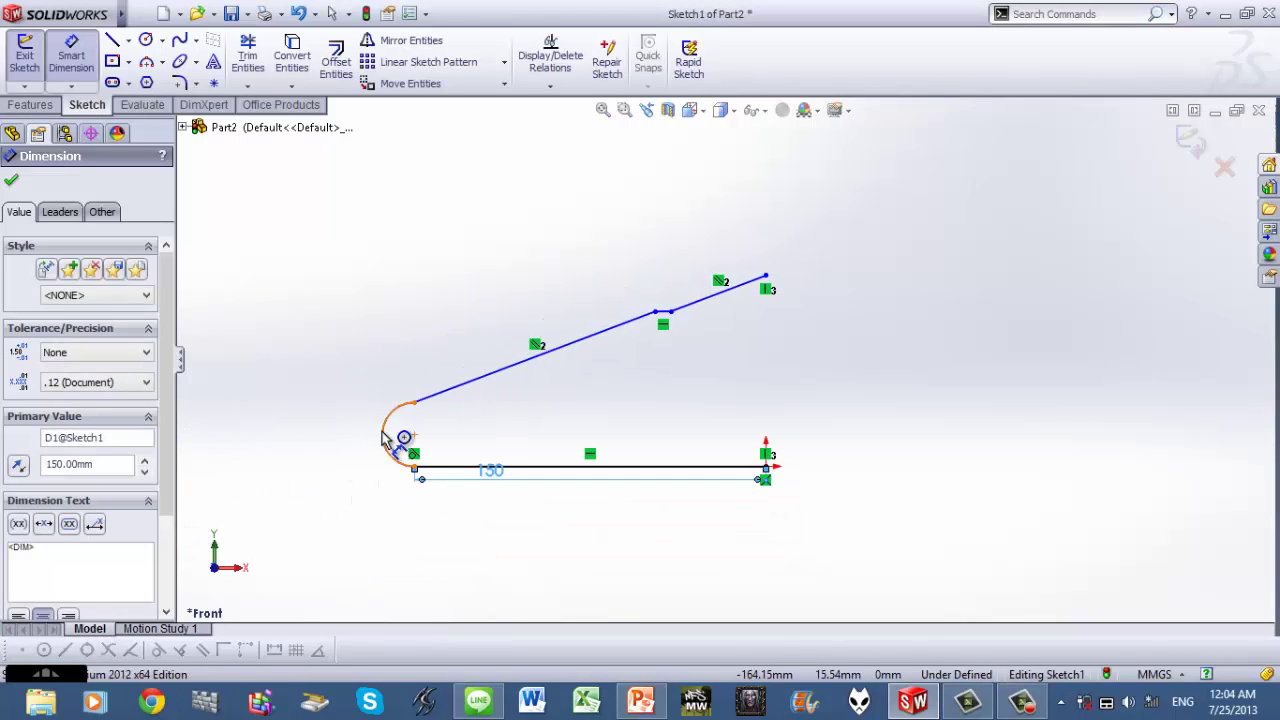
left_click(385, 440)
left_click(366, 466)
type("10")
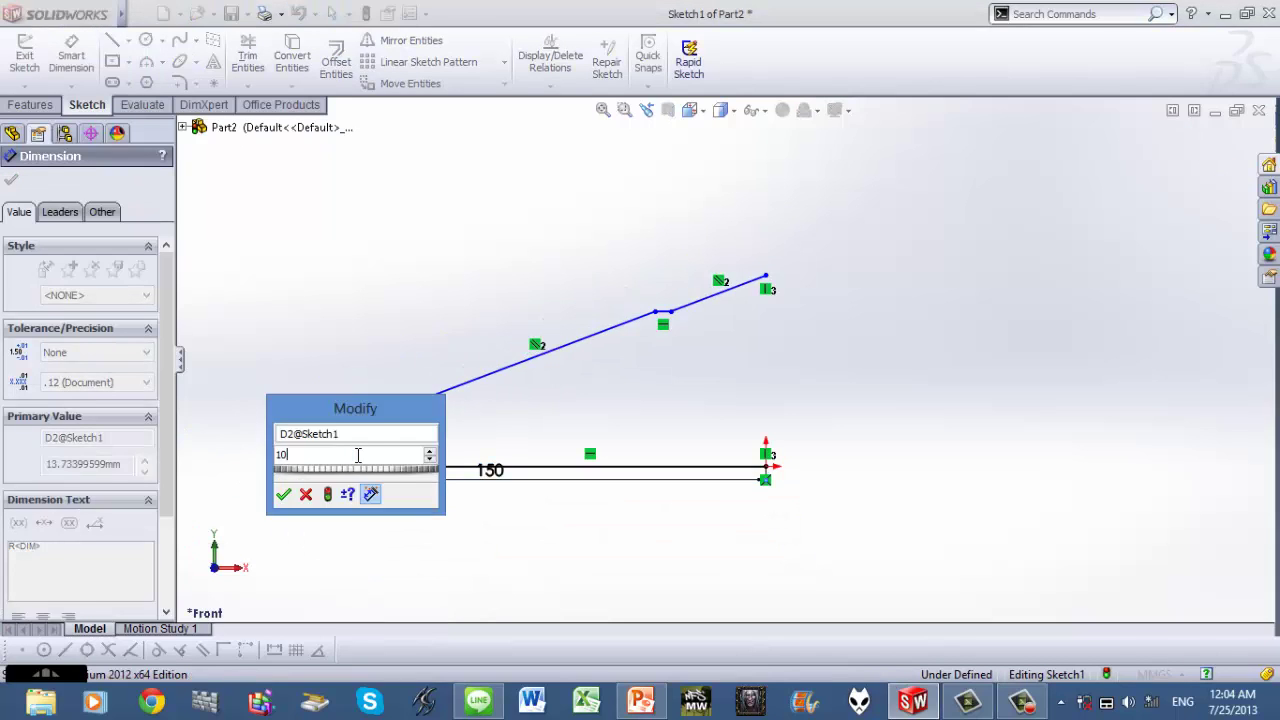
key("Return")
Dimension the long sloped line rising from the arc with a length of 130 mm.
left_click(491, 398)
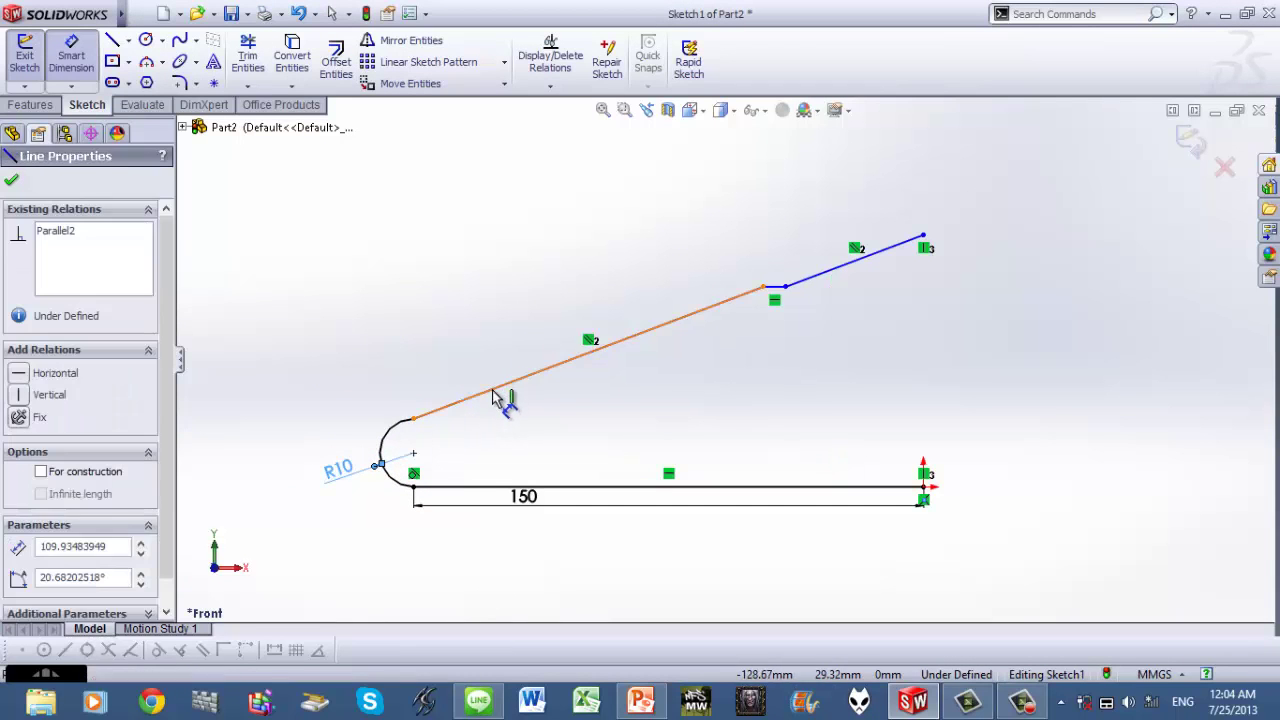
left_click(510, 405)
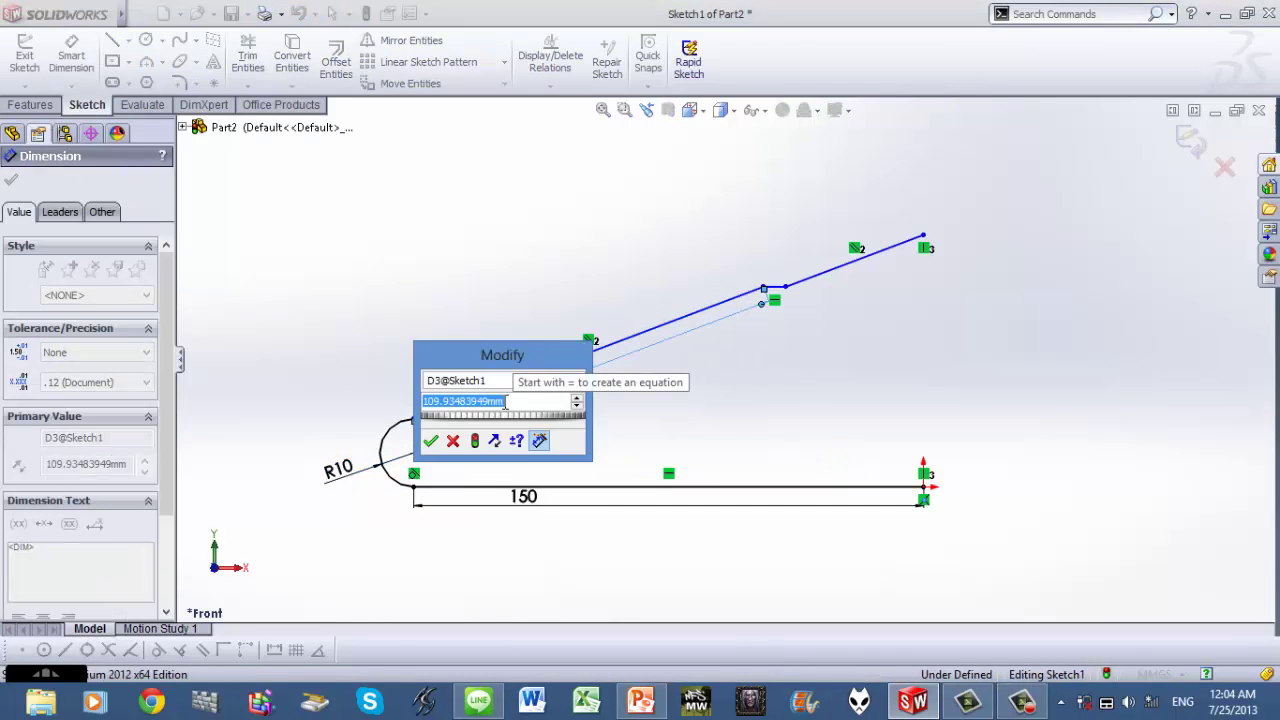
type("130")
key("Return")
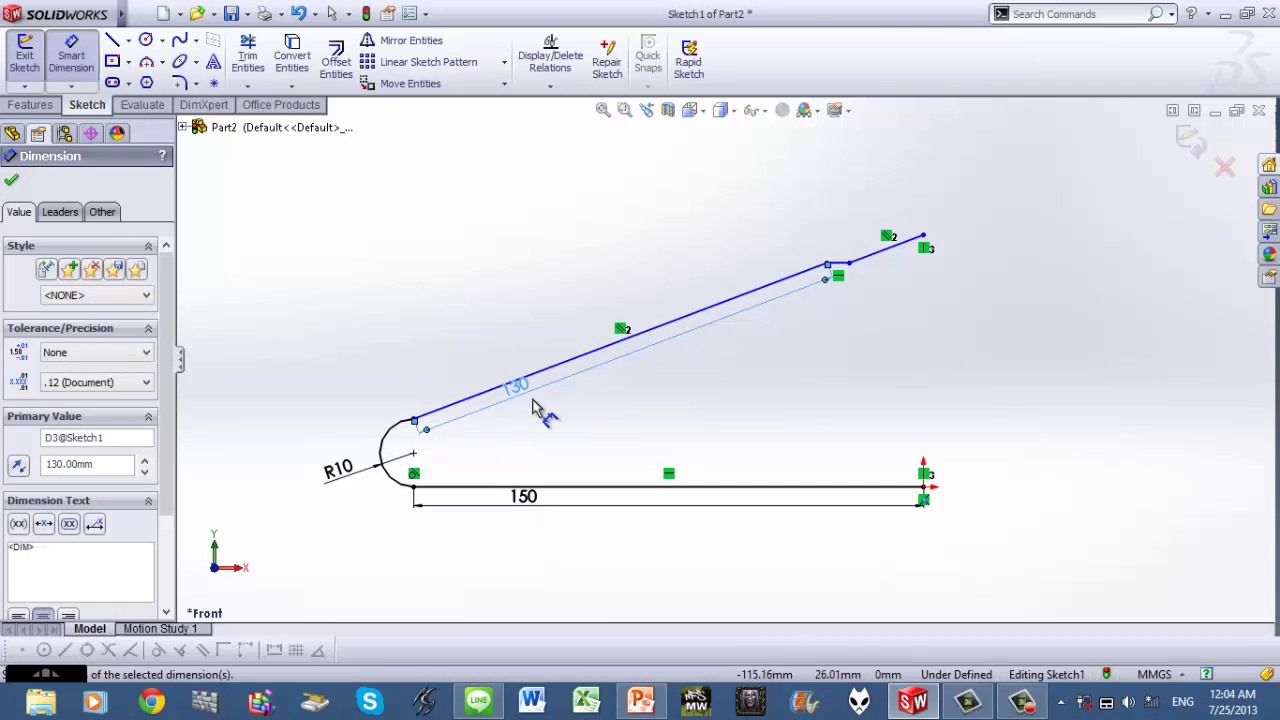
key("Escape")
Make the long sloped line tangent to the end arc.
key("f")
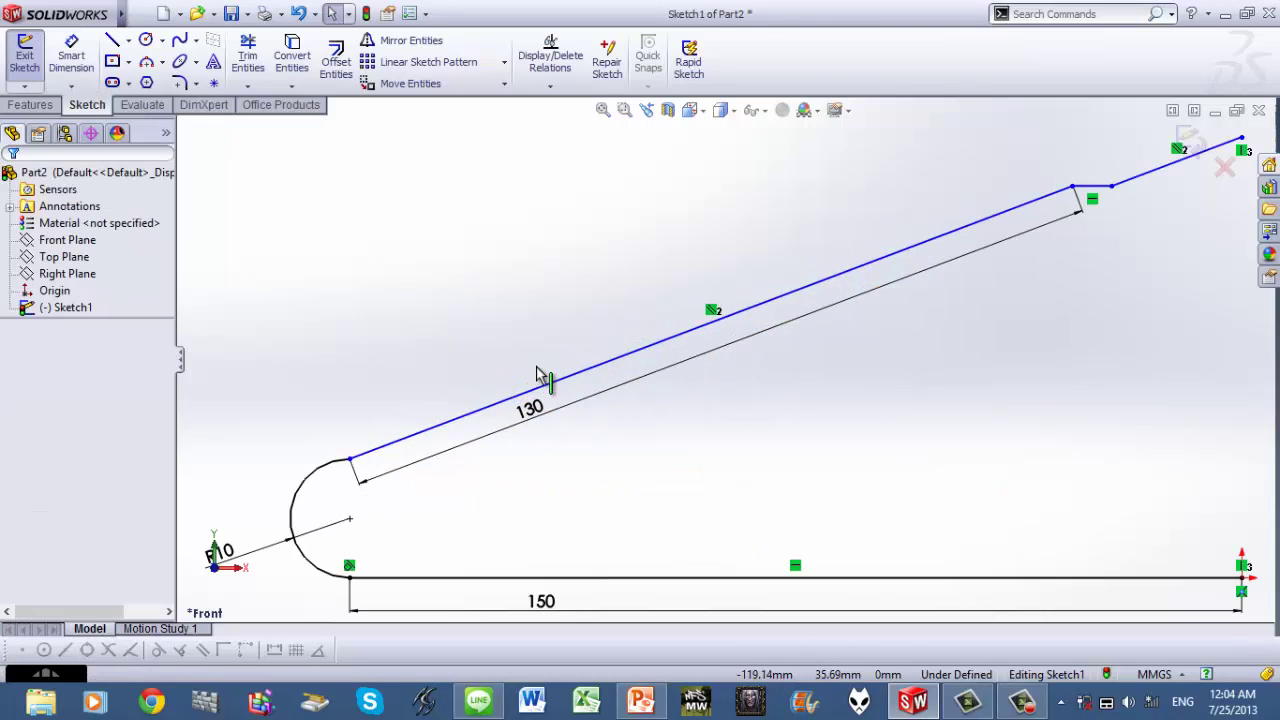
left_click(503, 390)
left_click(291, 510, "ctrl")
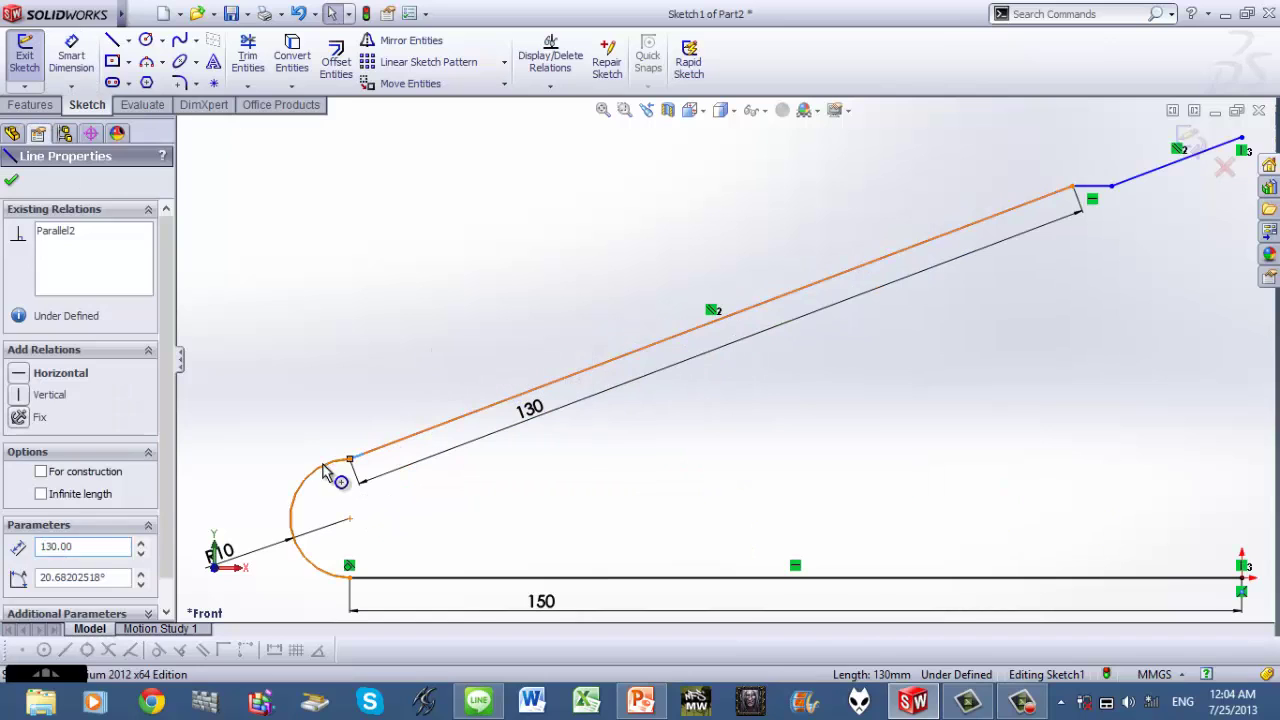
left_click(20, 484)
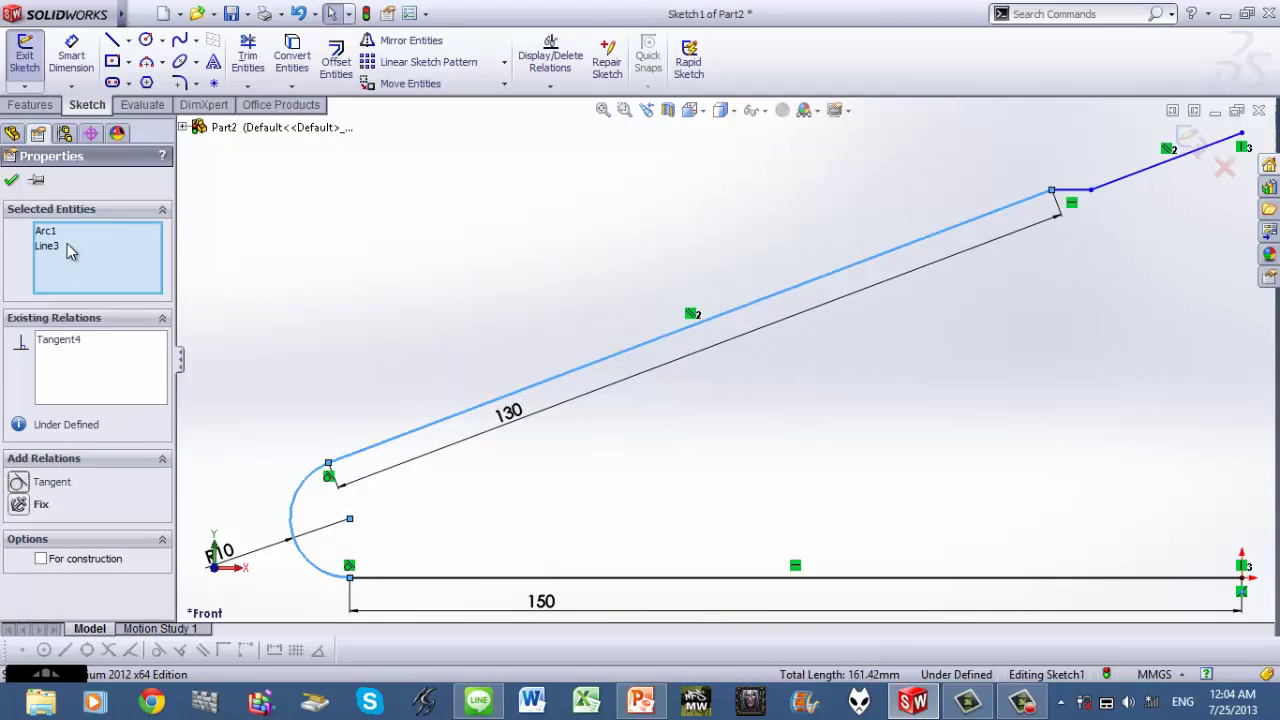
left_click(11, 181)
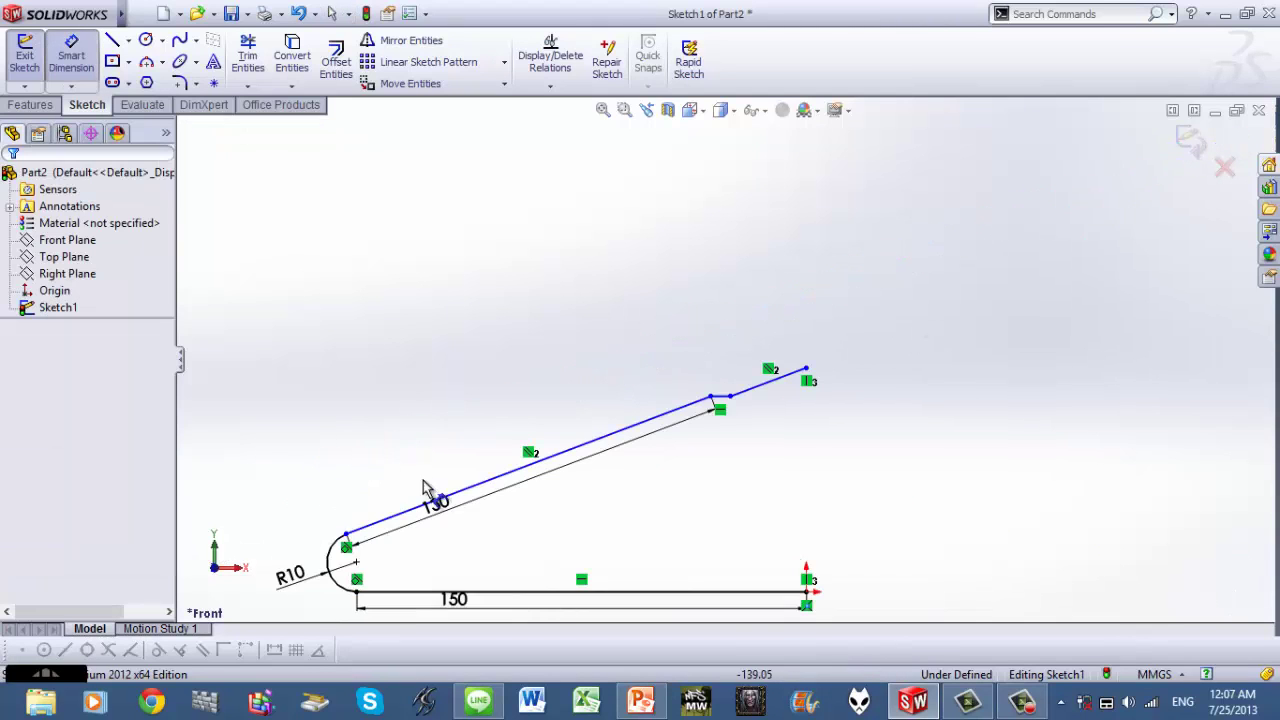
Dimension the angle between the long sloped line and the bottom horizontal line as 20 degrees.
left_click(470, 490)
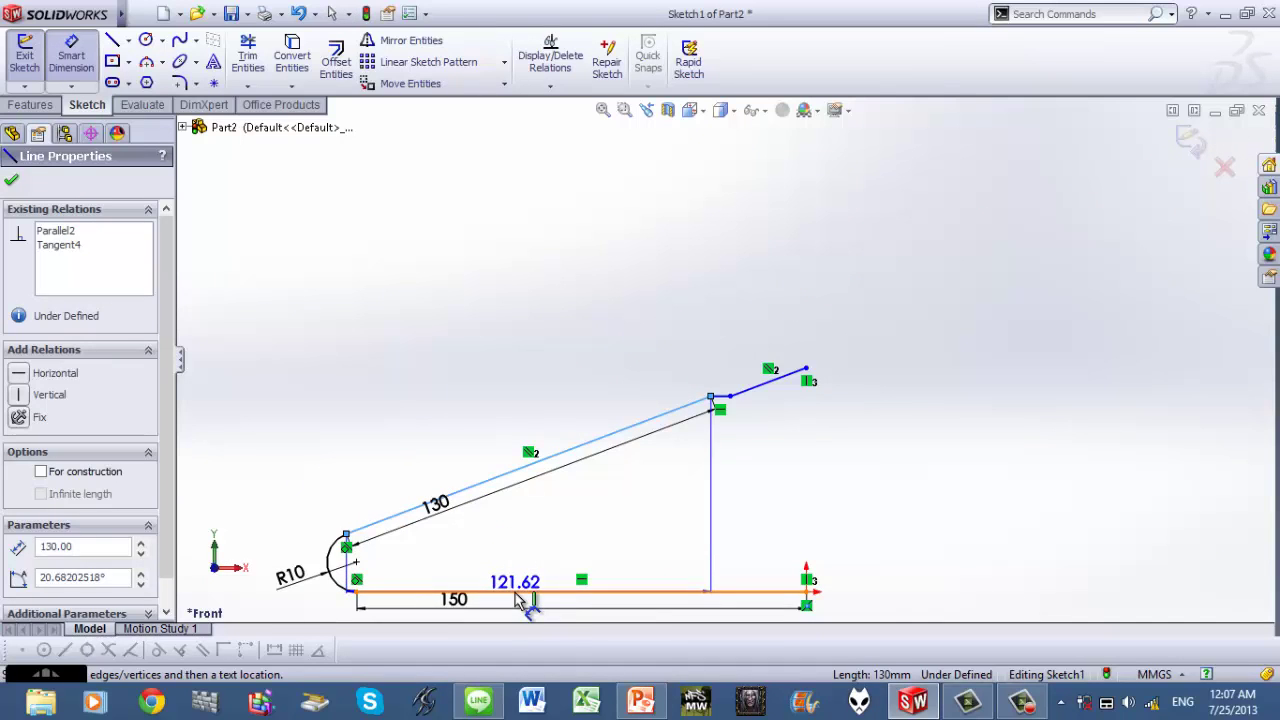
left_click(523, 593)
left_click(515, 565)
type("20")
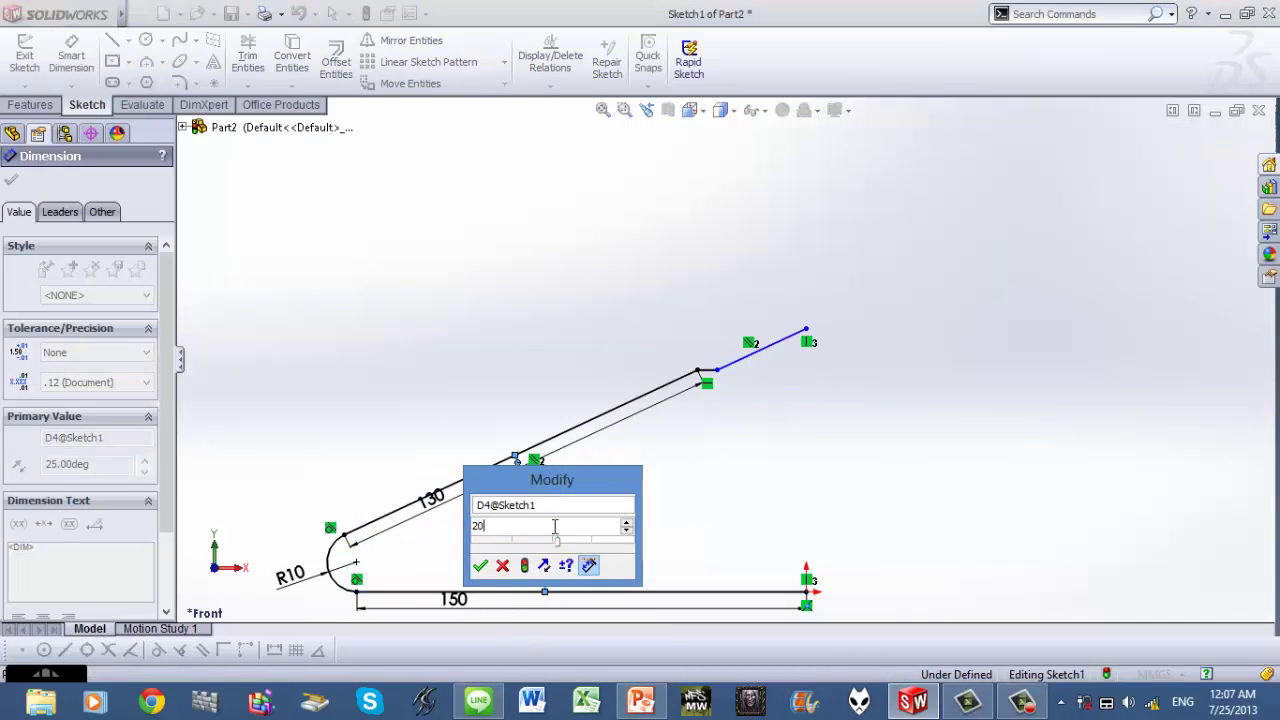
key("Return")
scroll(575, 512, "down", 1)
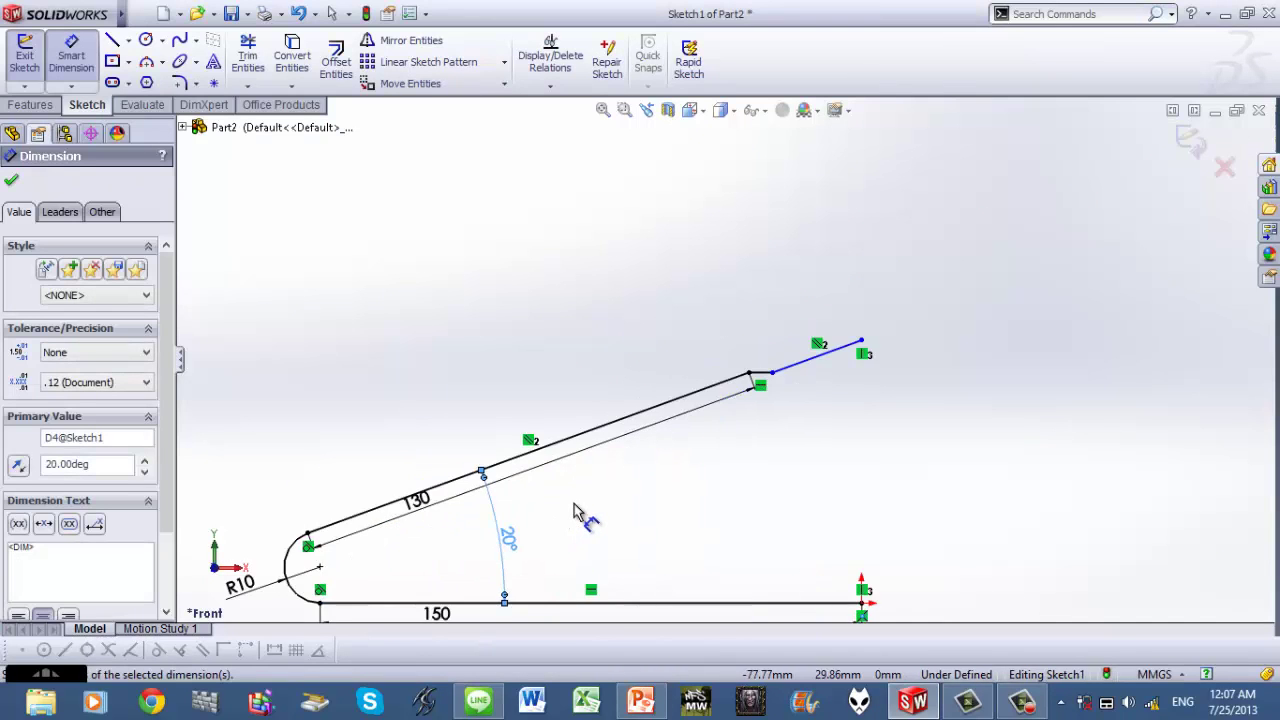
key("Escape")
Dimension the short horizontal line at the upper end of the sloped line with a length of 25 mm.
scroll(851, 406, "down", 1)
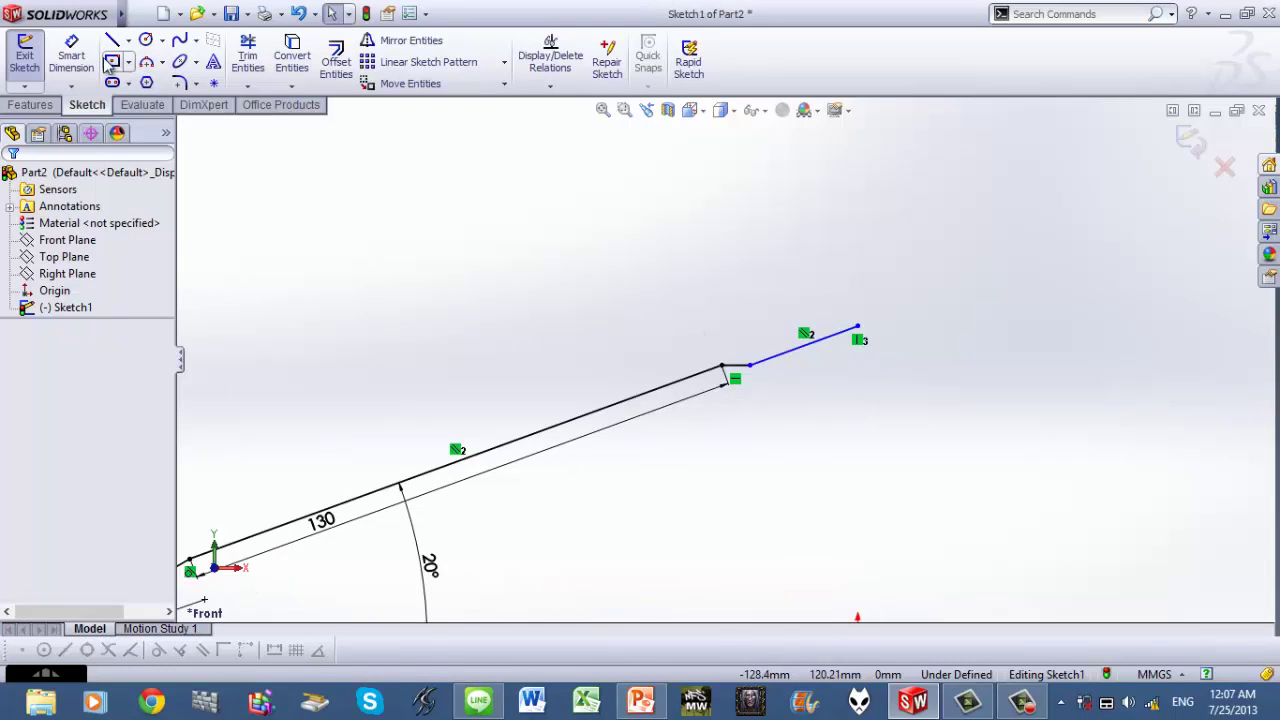
left_click(739, 370)
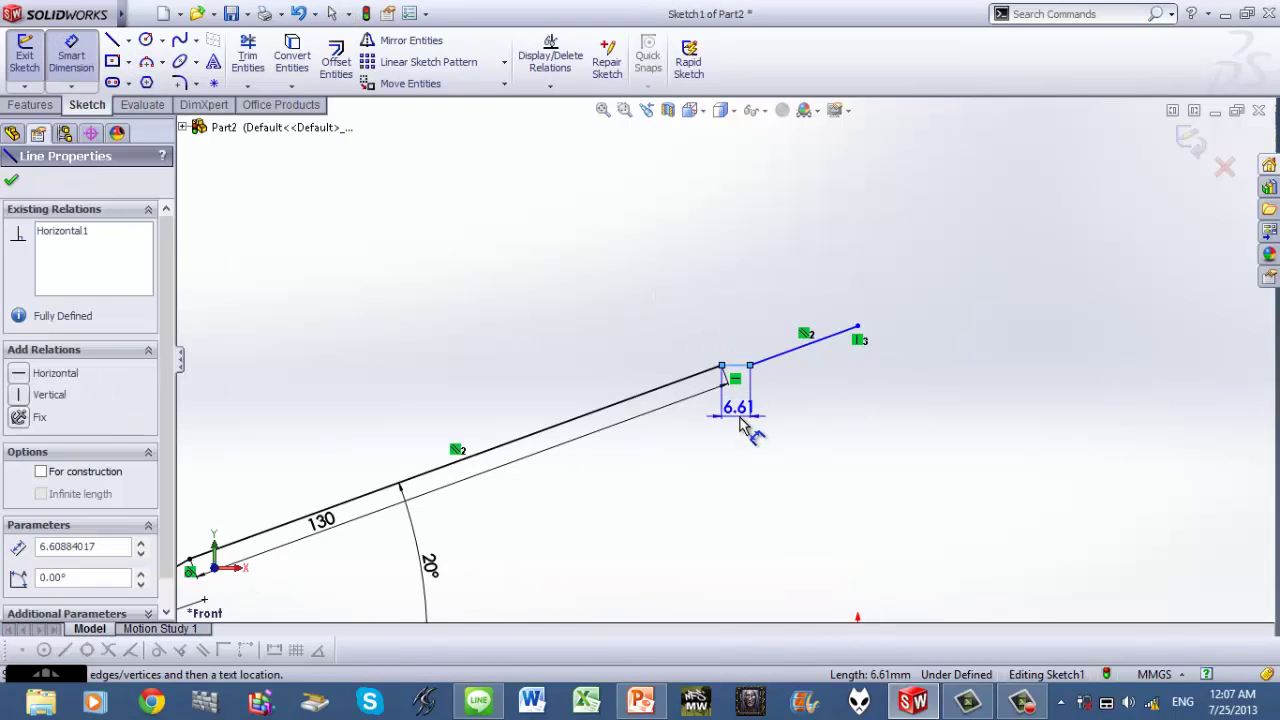
left_click(740, 422)
type("25")
key("Return")
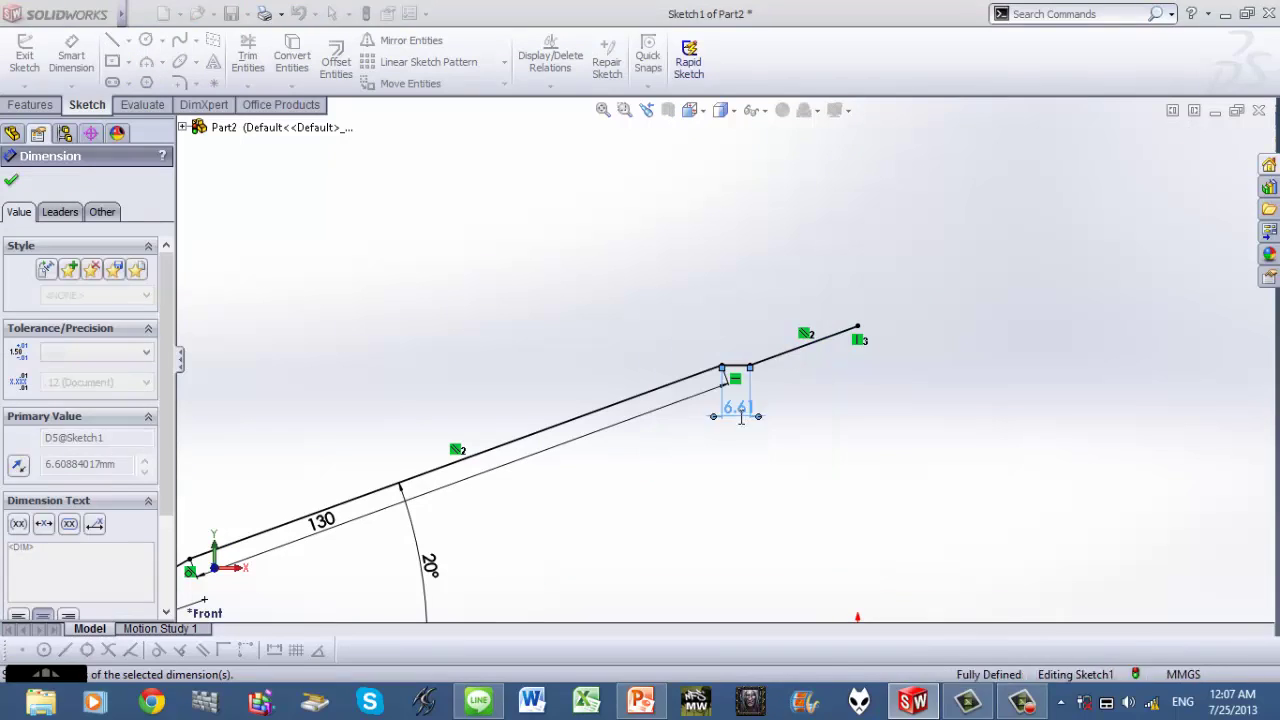
key("Escape")
Delete the parallel relation between the short end line and the long sloped line.
scroll(760, 314, "down", 2)
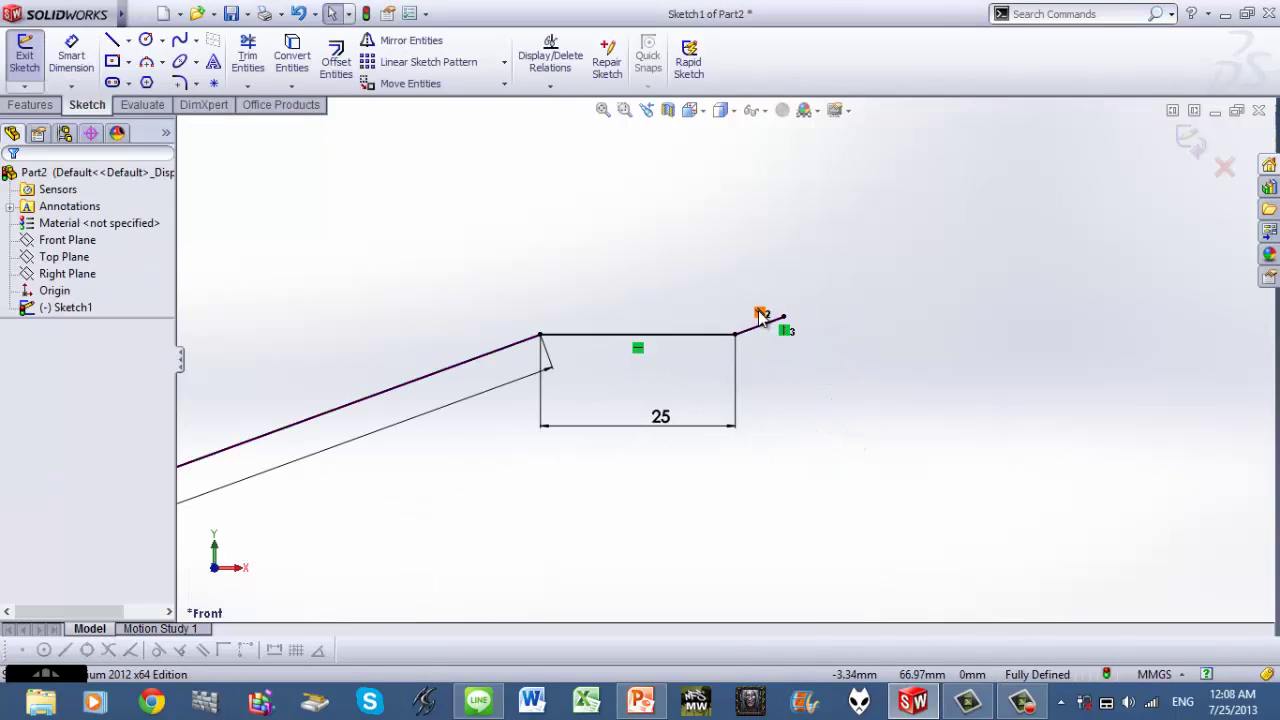
right_click(757, 314)
left_click(807, 648)
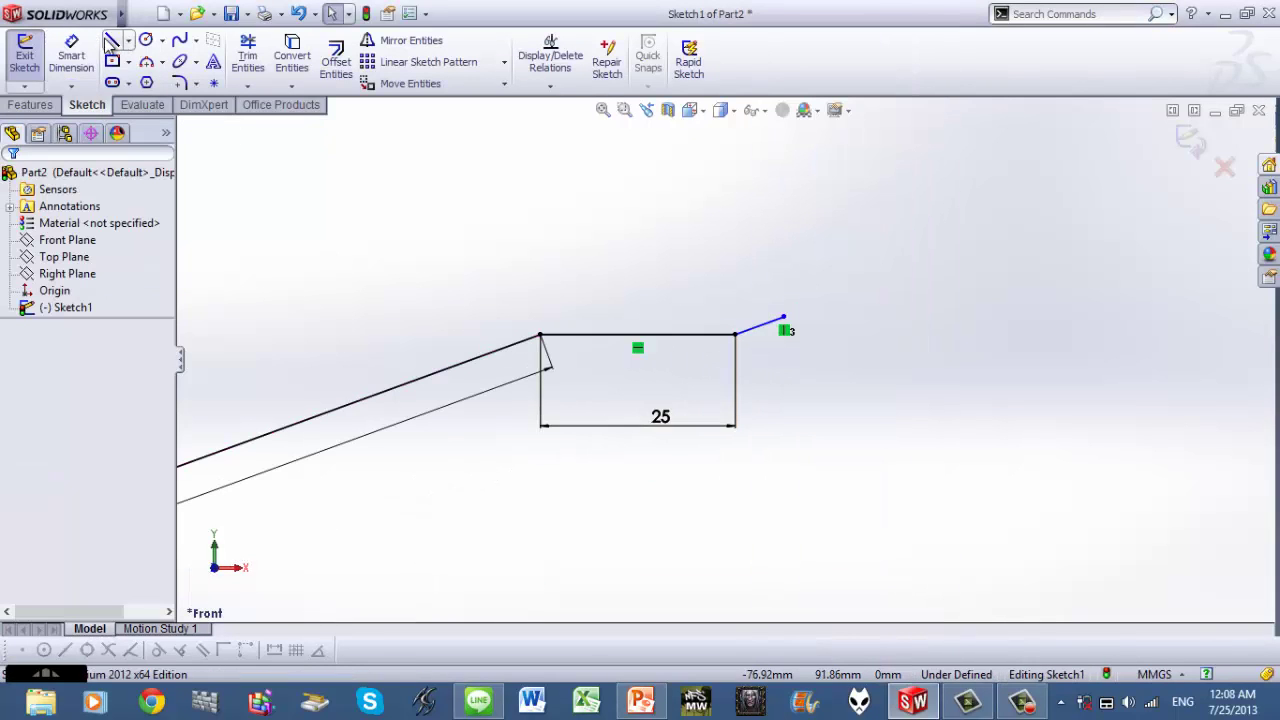
Dimension the angle between the 25 mm horizontal line and the short end line as 150 degrees.
right_click_drag(600, 437, 606, 306)
left_click(733, 335)
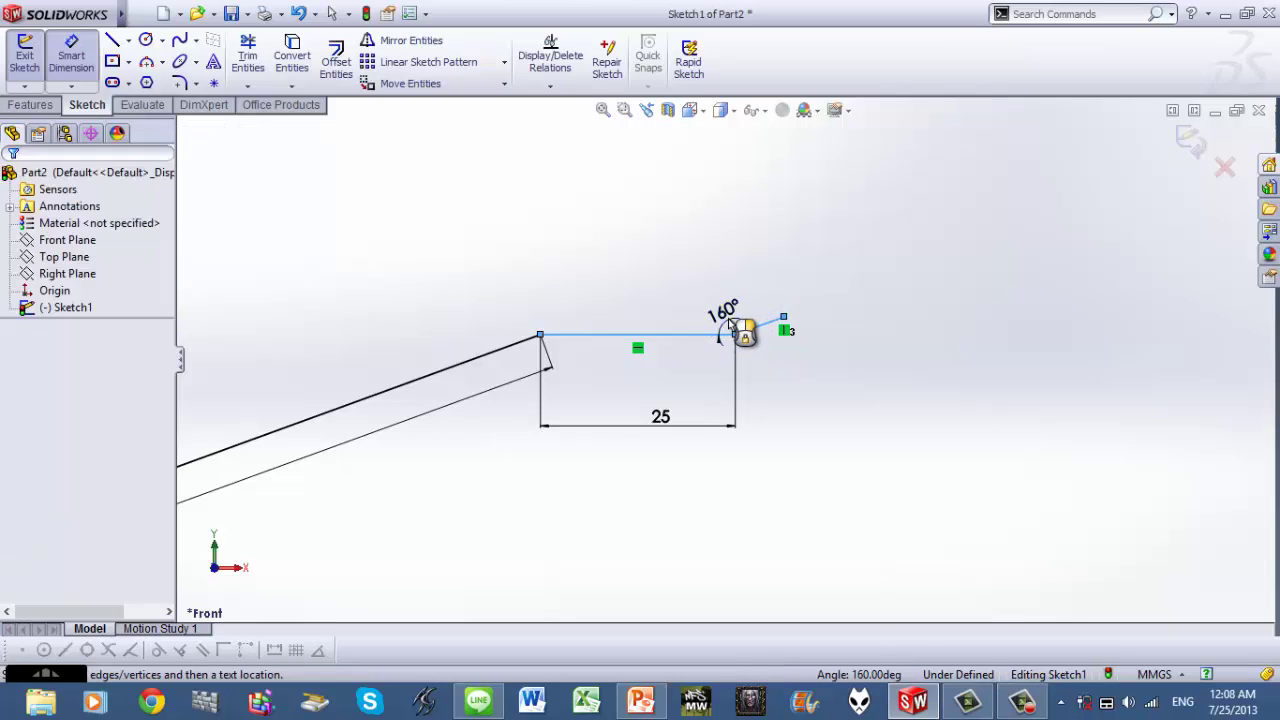
left_click(733, 325)
type("150")
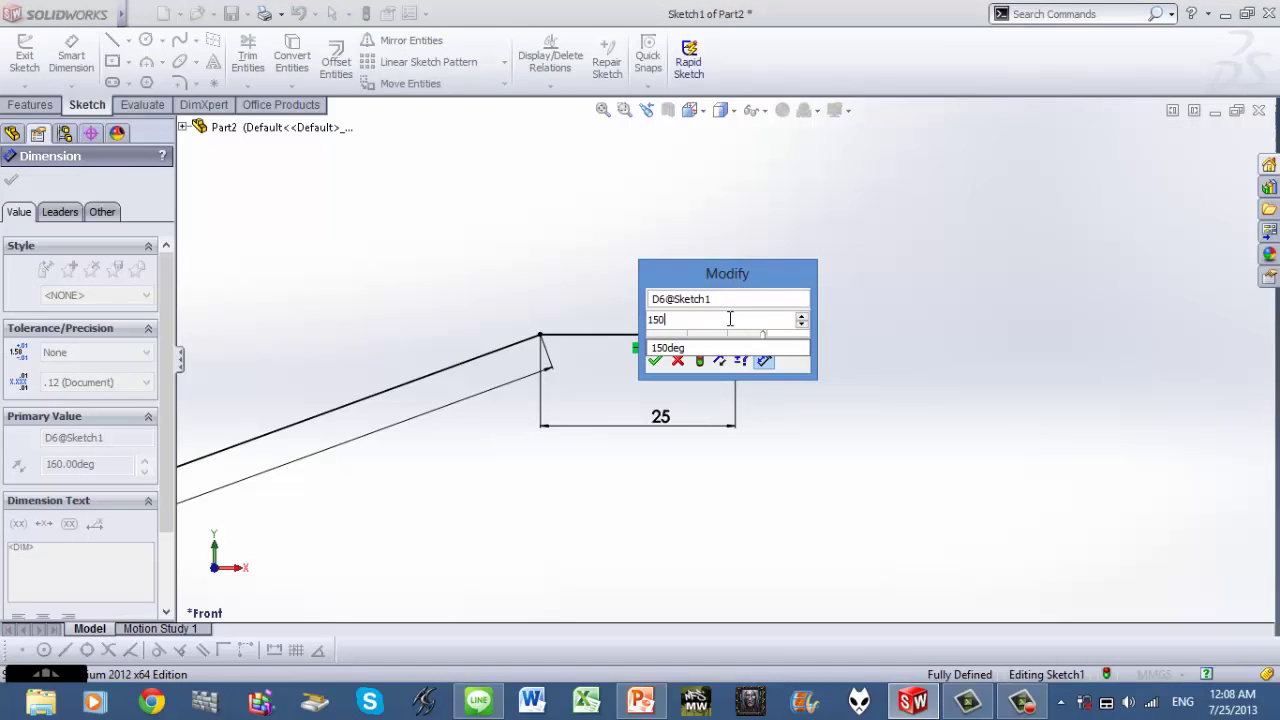
key("Return")
key("Escape")
Sketch a hook from the short end line's free endpoint: a steep line, a tangent arc of about 11 mm radius and a shorter return line.
key("f")
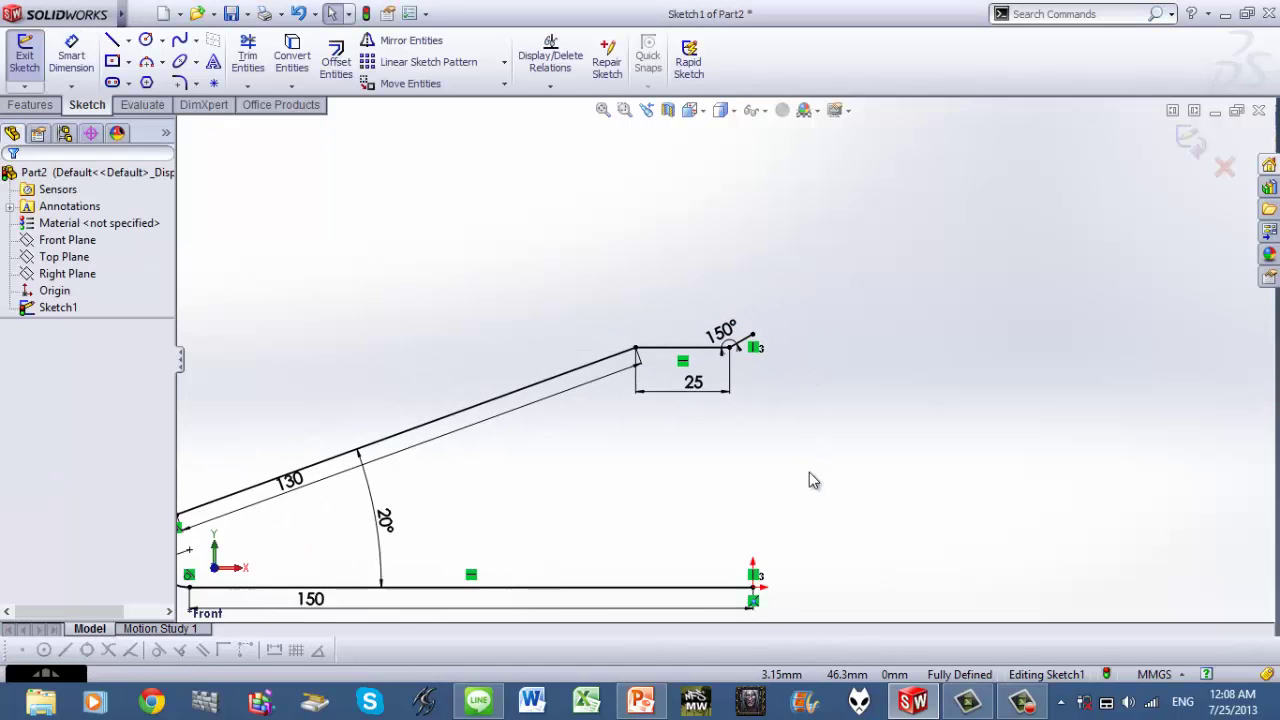
left_click(112, 40)
scroll(740, 375, "down", 2)
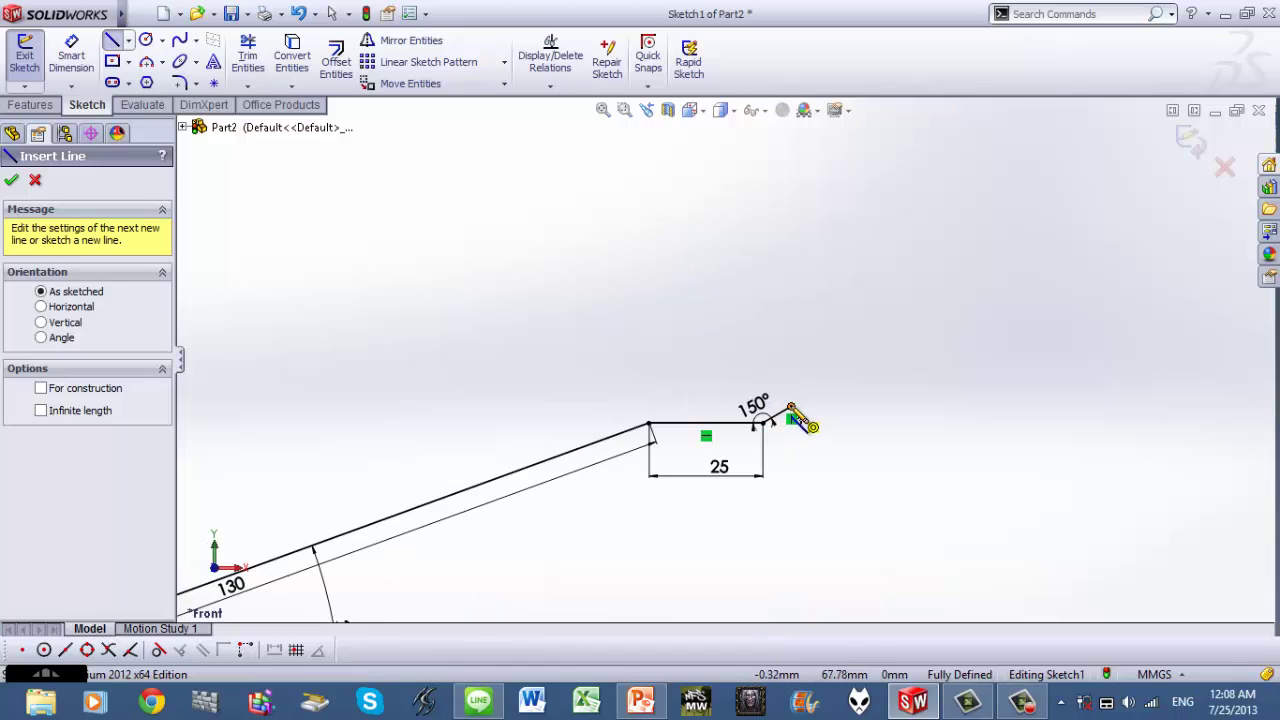
mouse_move(791, 409)
left_mouse_down()
mouse_move(857, 305)
mouse_move(845, 325)
mouse_move(830, 319)
left_mouse_up()
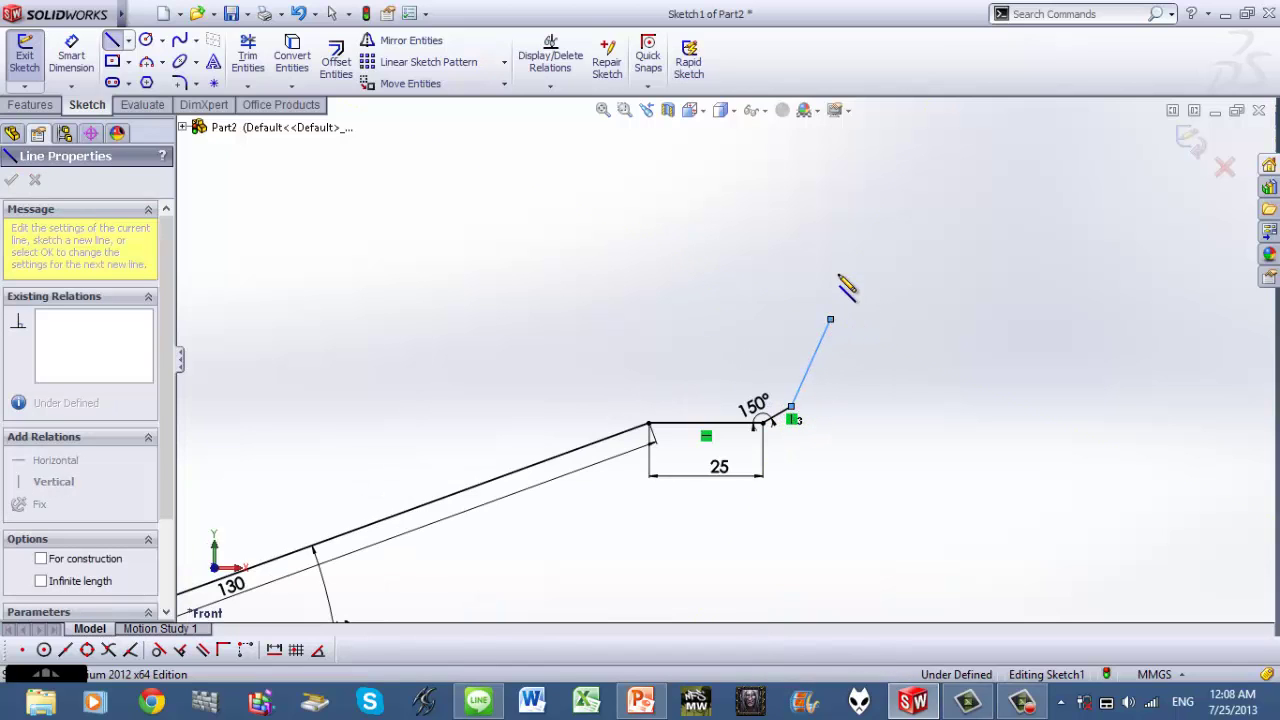
left_click(741, 279)
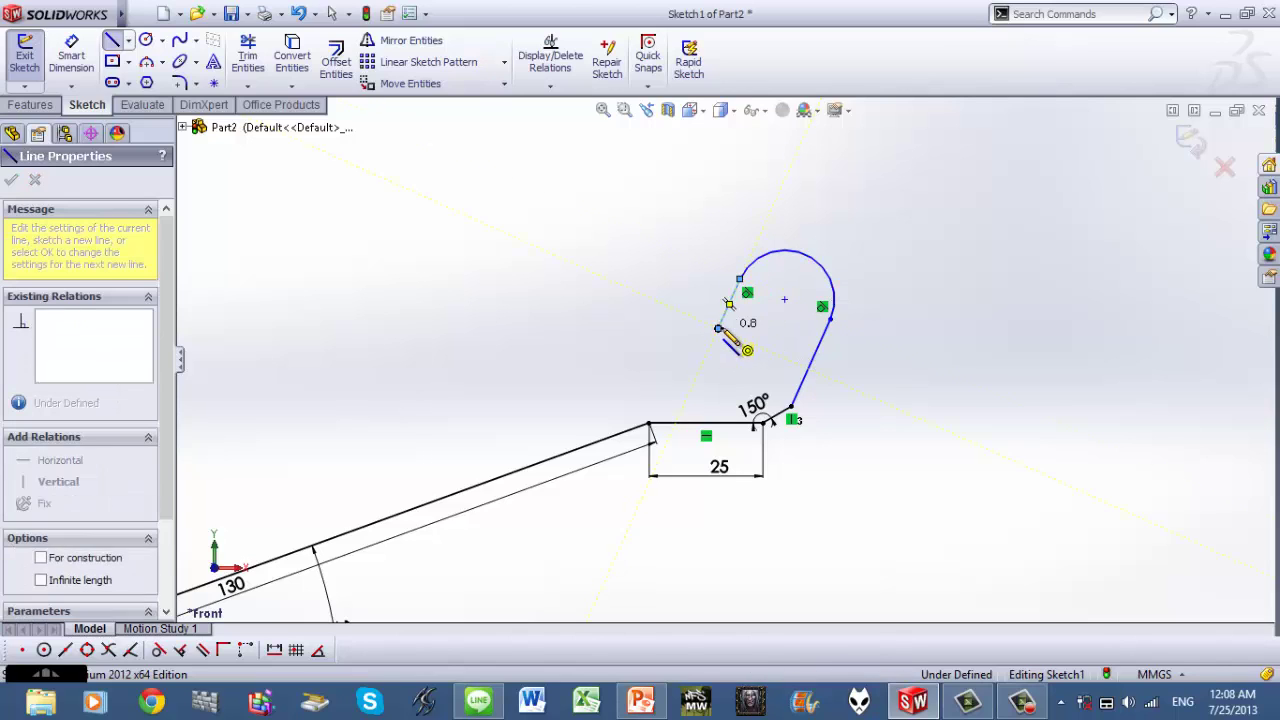
left_click(718, 328)
key("Escape")
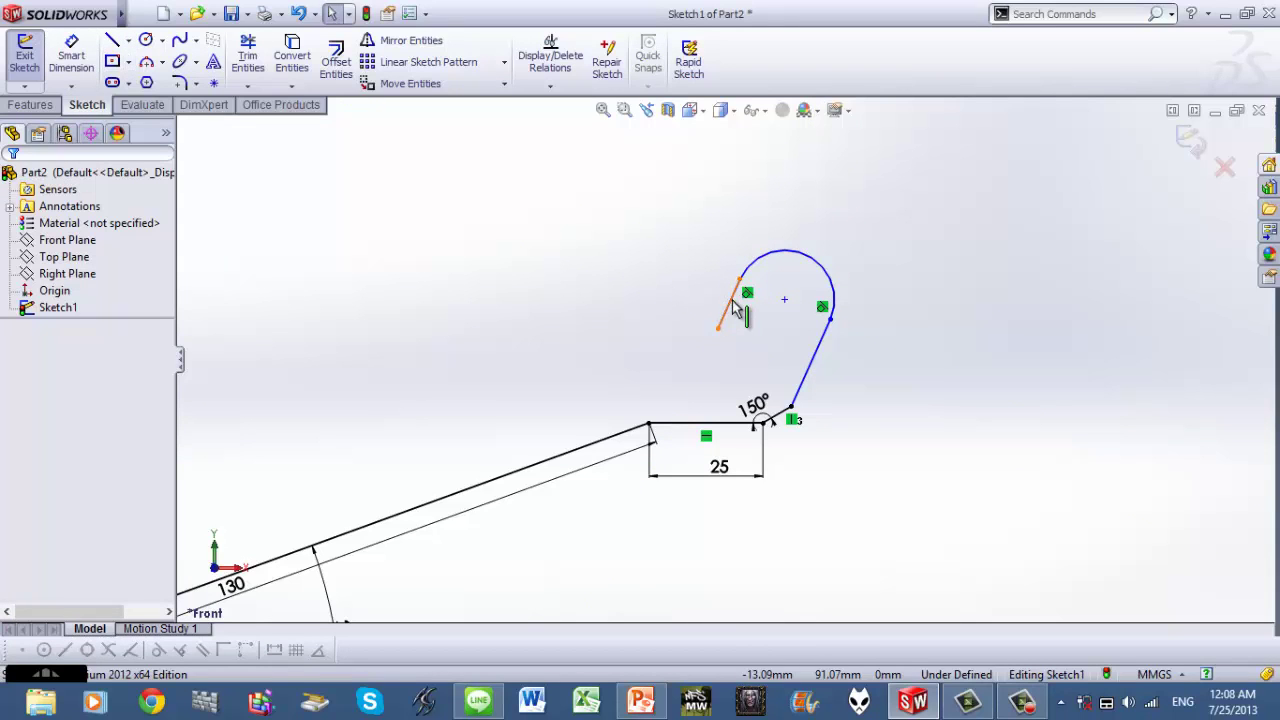
Make the hook's two straight lines parallel to each other.
left_click(735, 310)
left_click(815, 367, "ctrl")
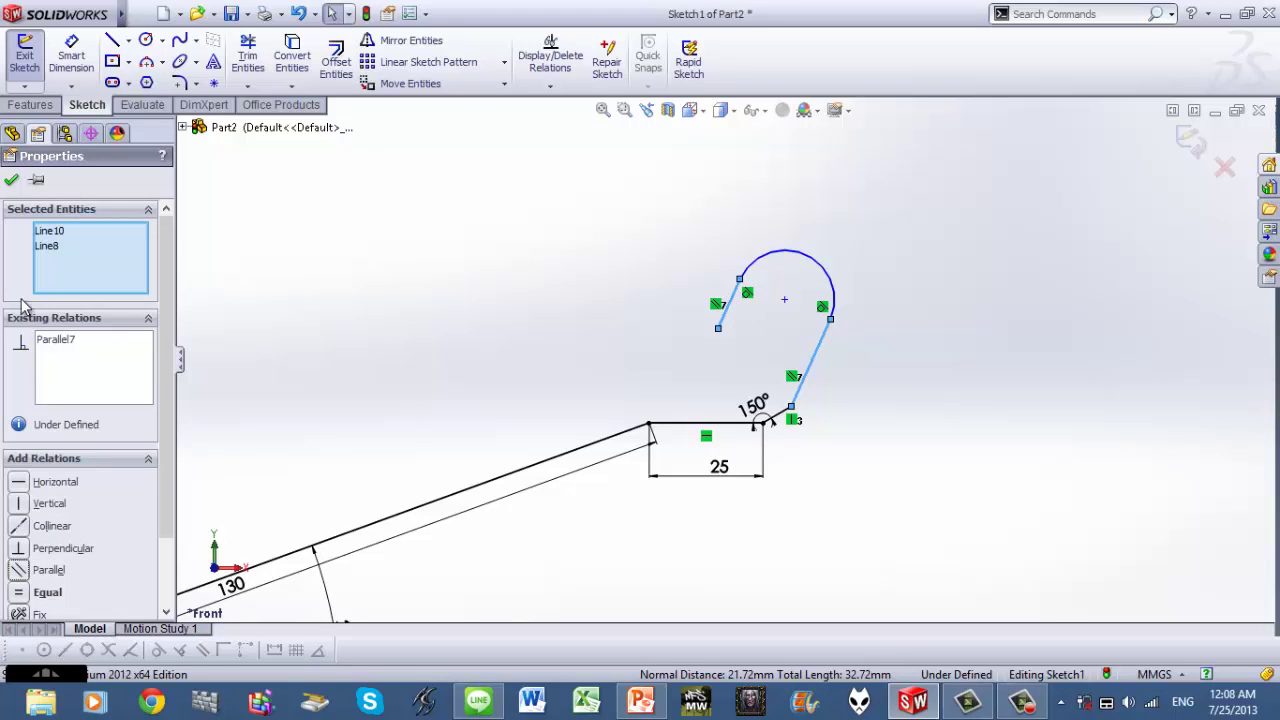
key("Escape")
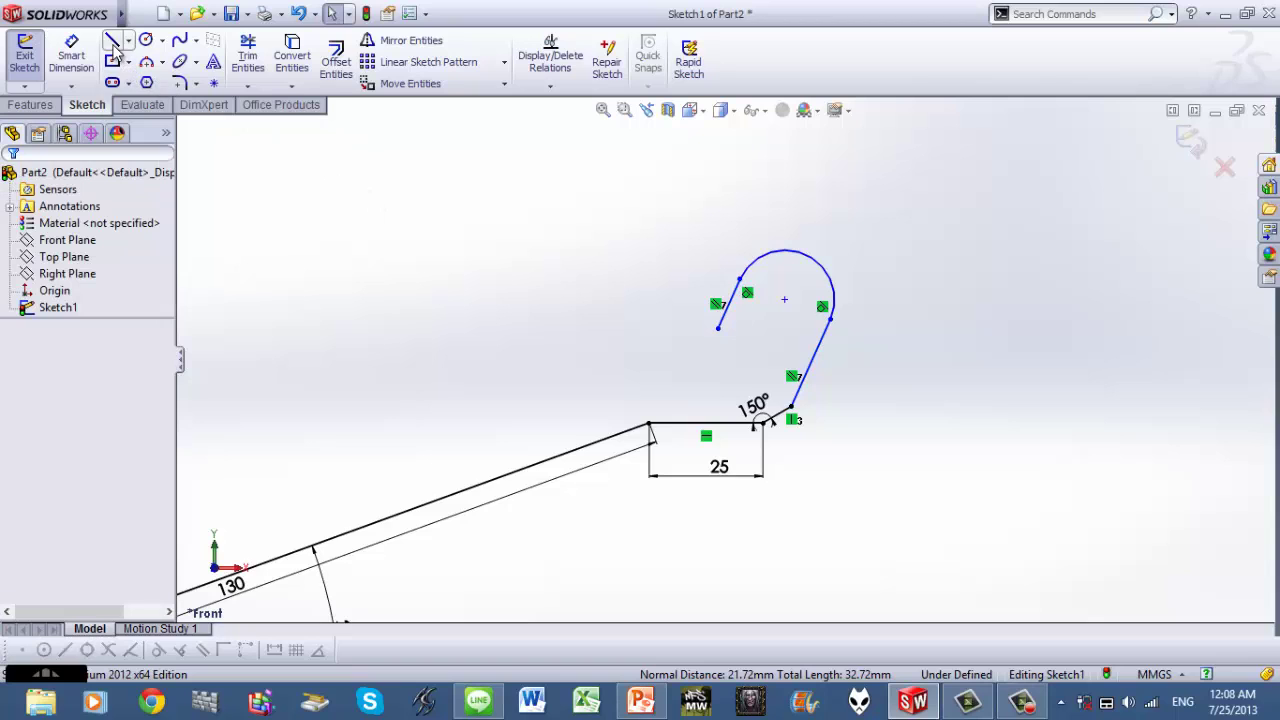
Dimension the hook arc with a radius of 10 mm.
left_click(78, 58)
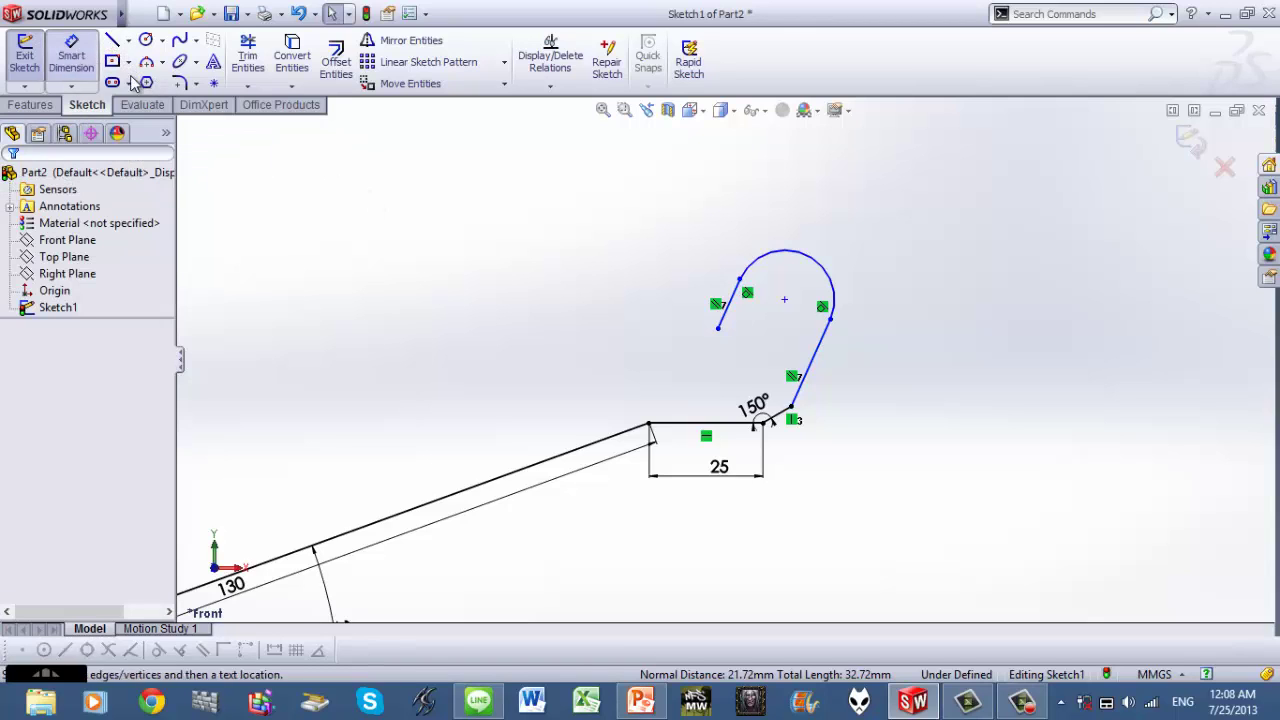
left_click(804, 263)
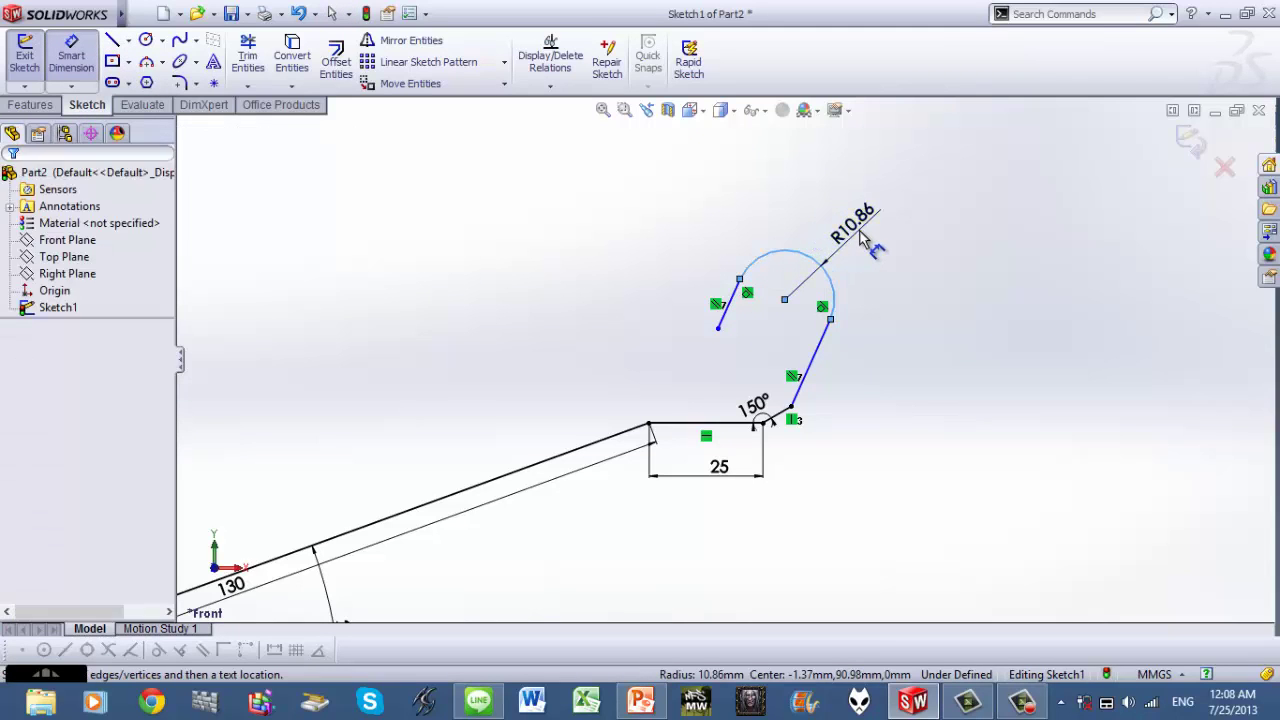
left_click(838, 245)
type("1")
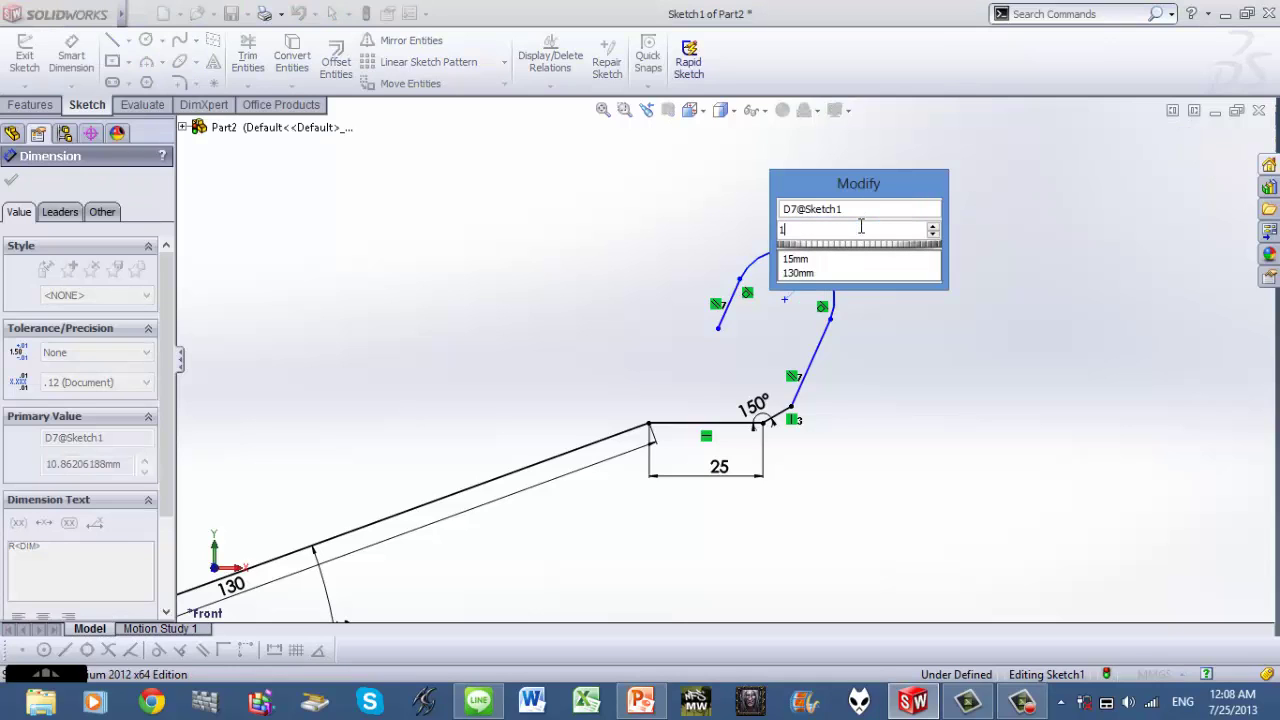
type("0")
key("Return")
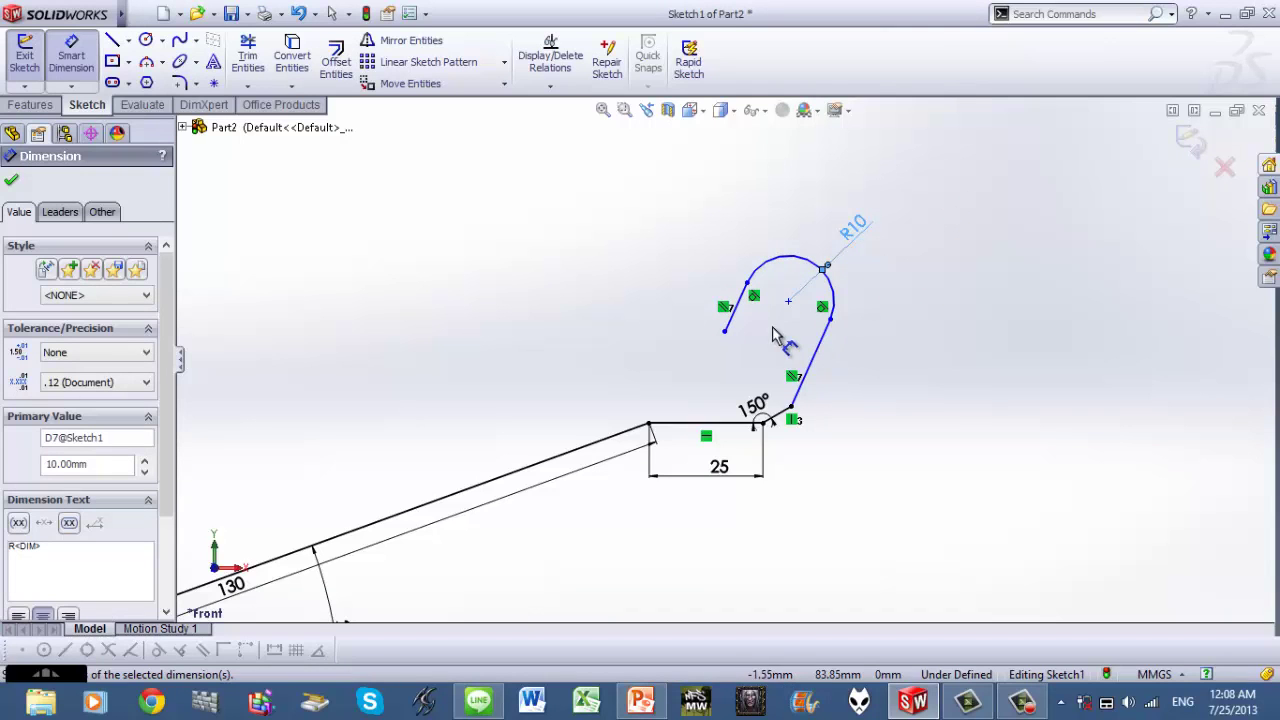
Dimension the vertical height of the hook's shorter return line as 10 mm.
left_click(741, 310)
left_click(689, 289)
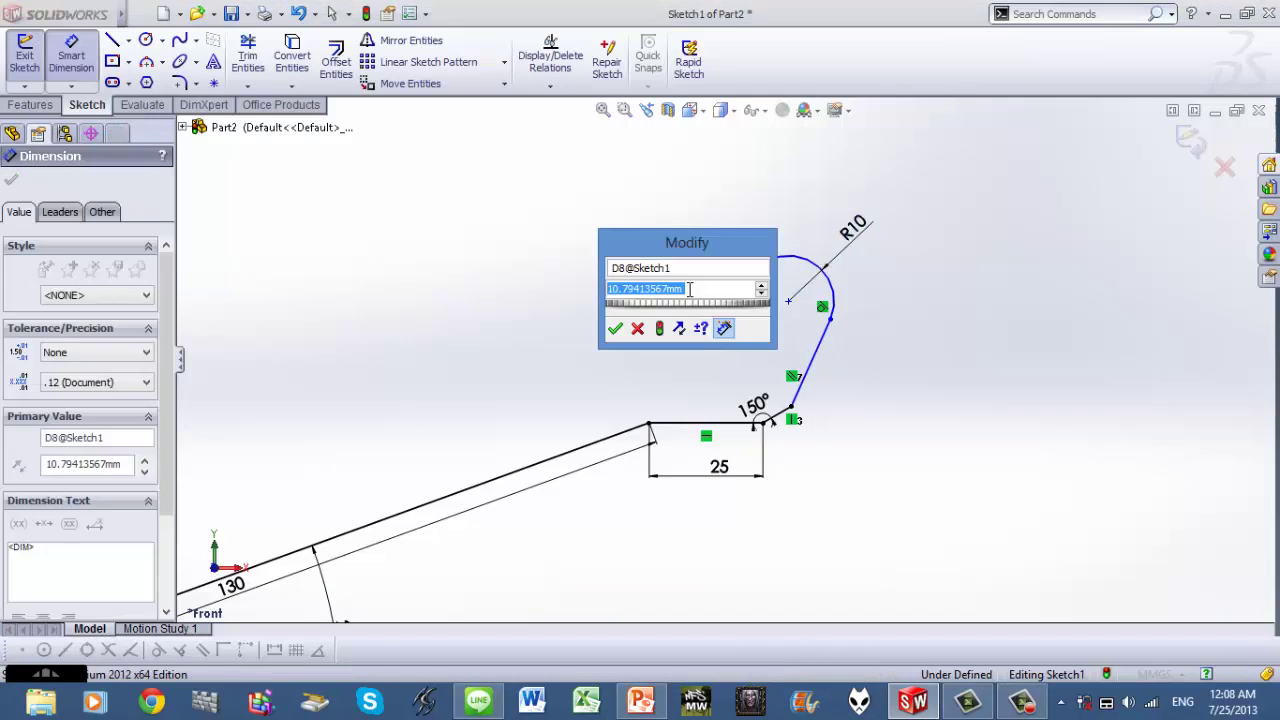
type("10")
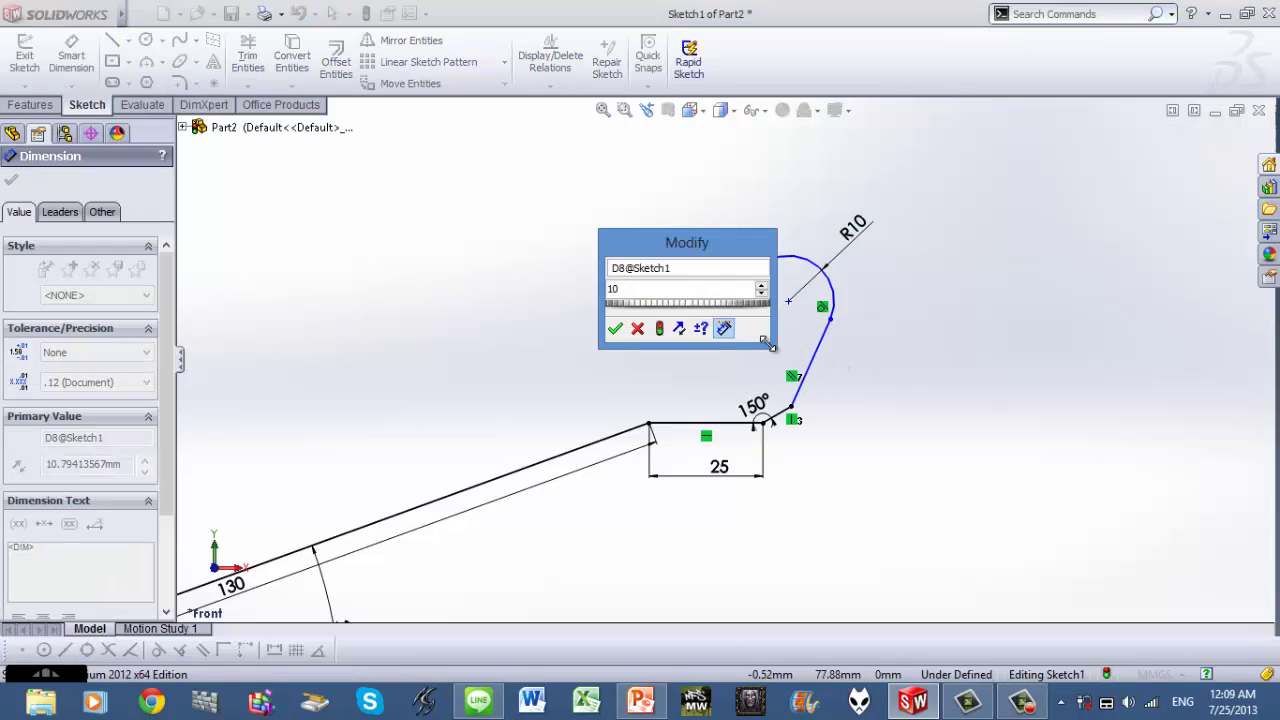
key("Return")
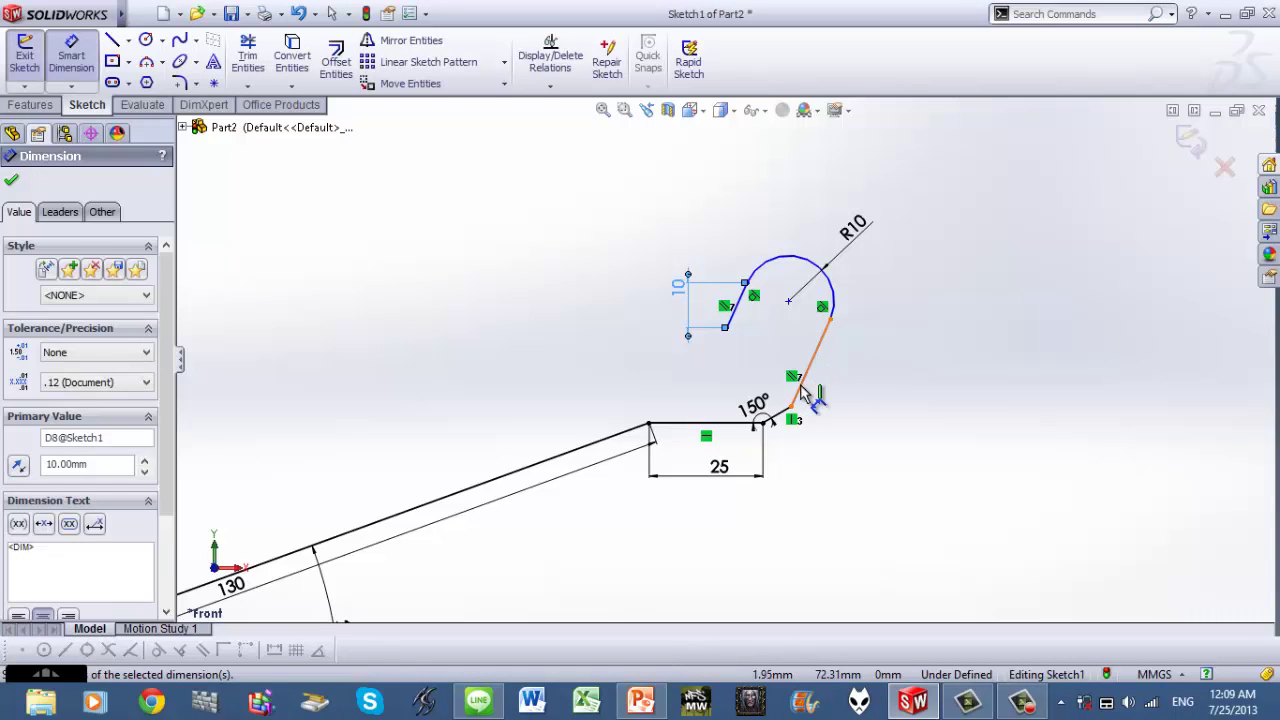
Dimension the angle between the hook's longer steep line and the 25 mm horizontal line as 115°.
left_click(799, 390)
left_click(748, 424)
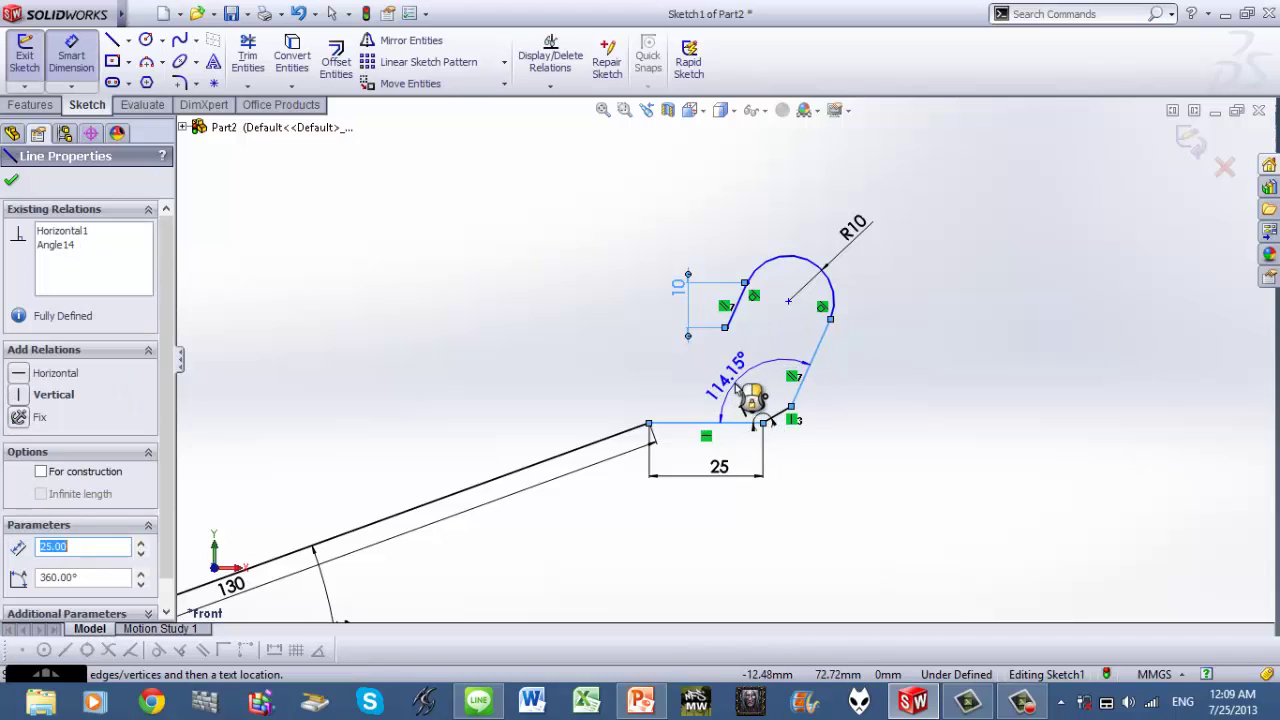
left_click(740, 388)
type("115")
key("Return")
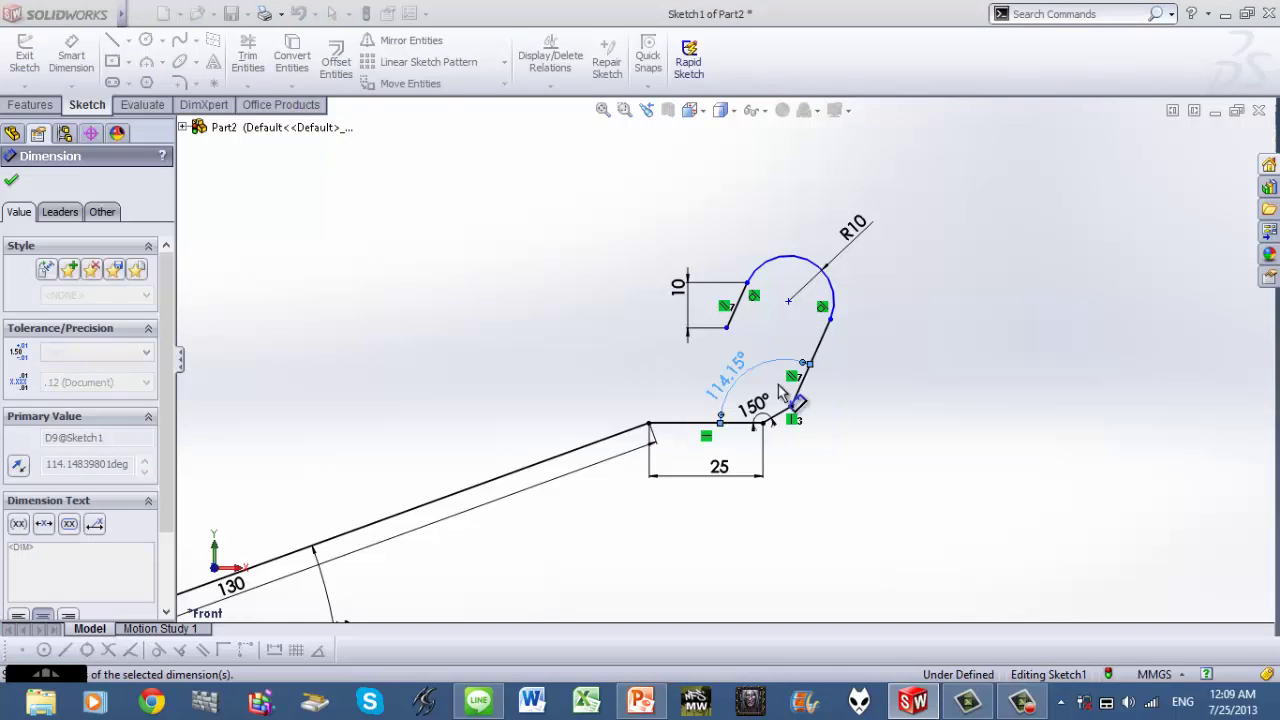
key("Escape")
key("f")
key("z")
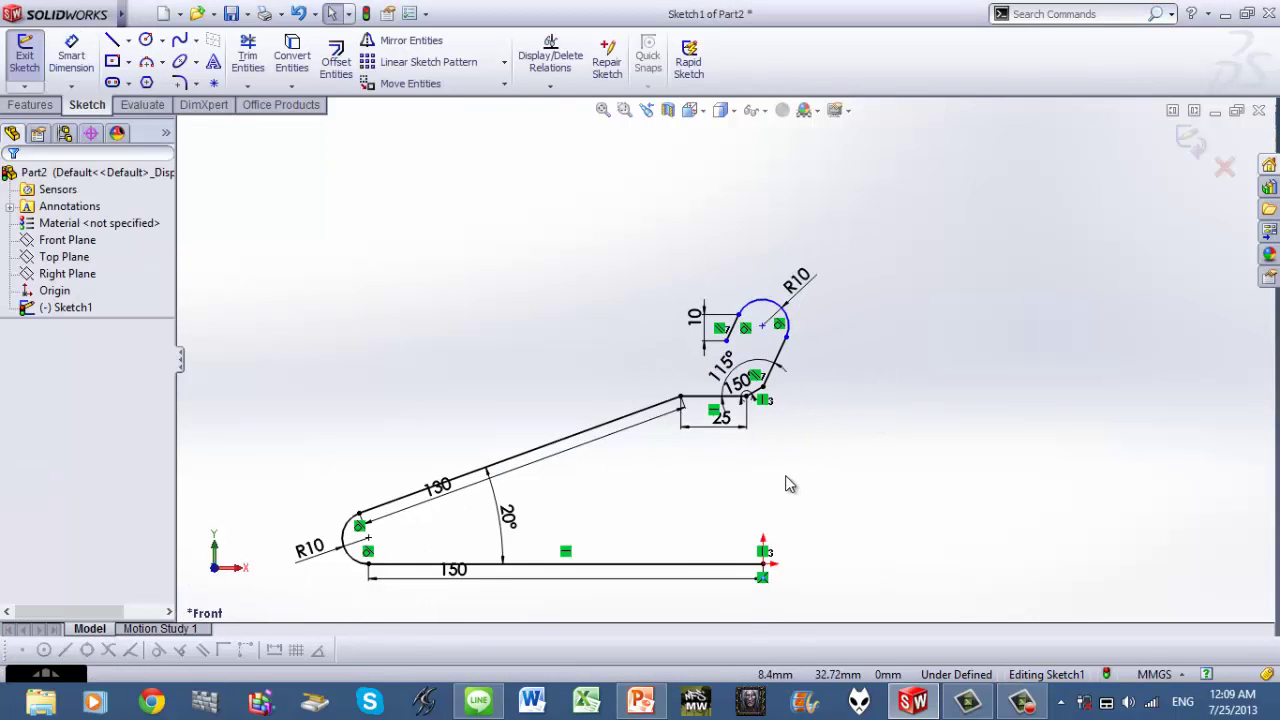
Draw a vertical centerline from the origin up to a point above the hook.
left_click(128, 40)
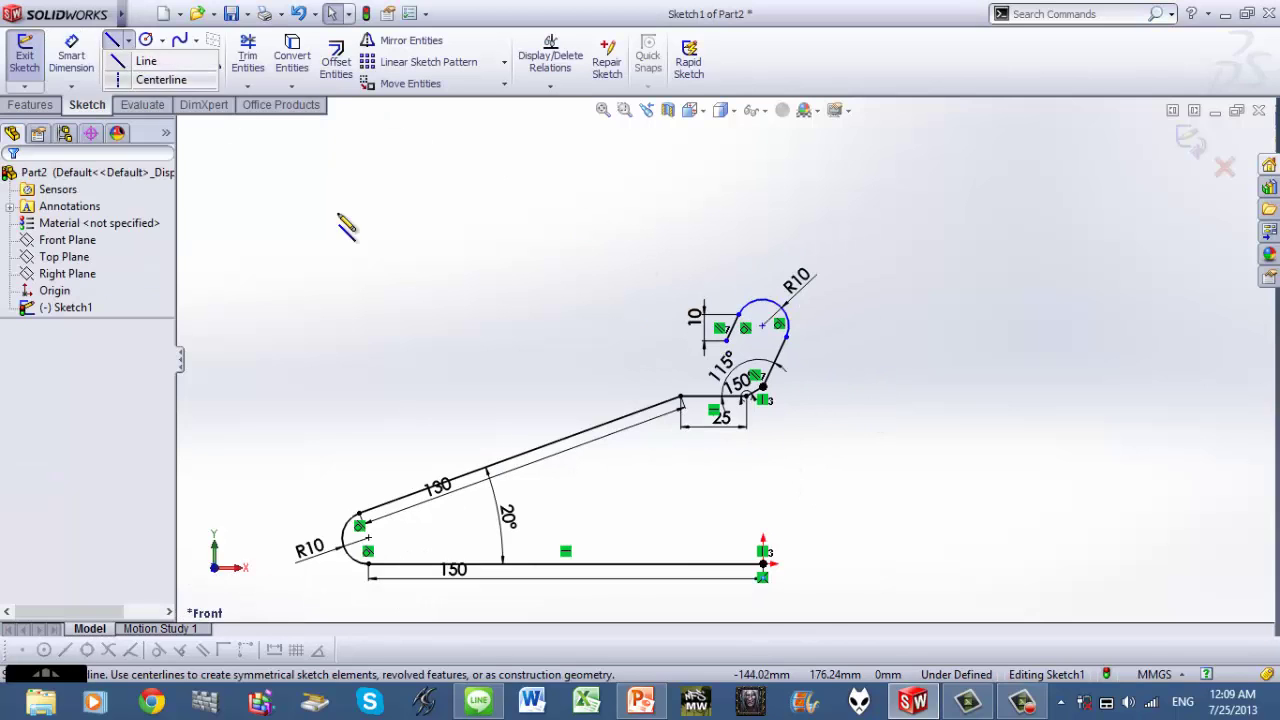
left_click(150, 88)
left_click(763, 563)
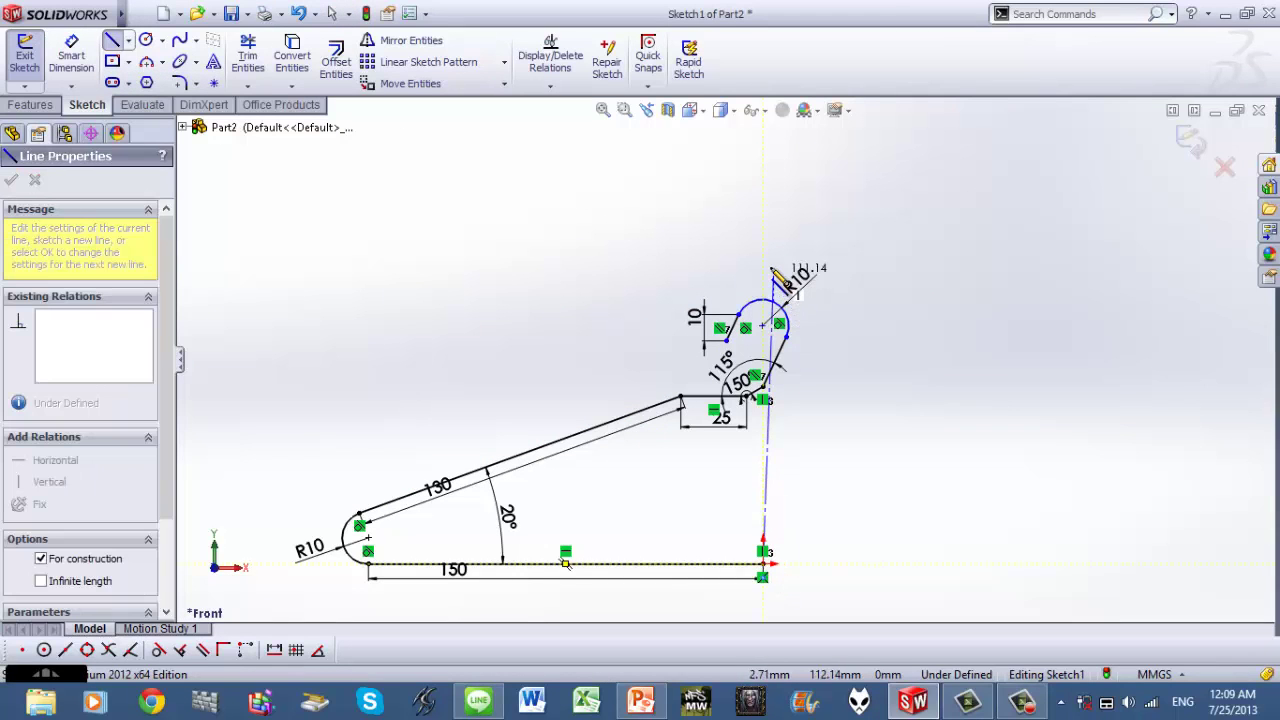
left_click(763, 258)
key("Escape")
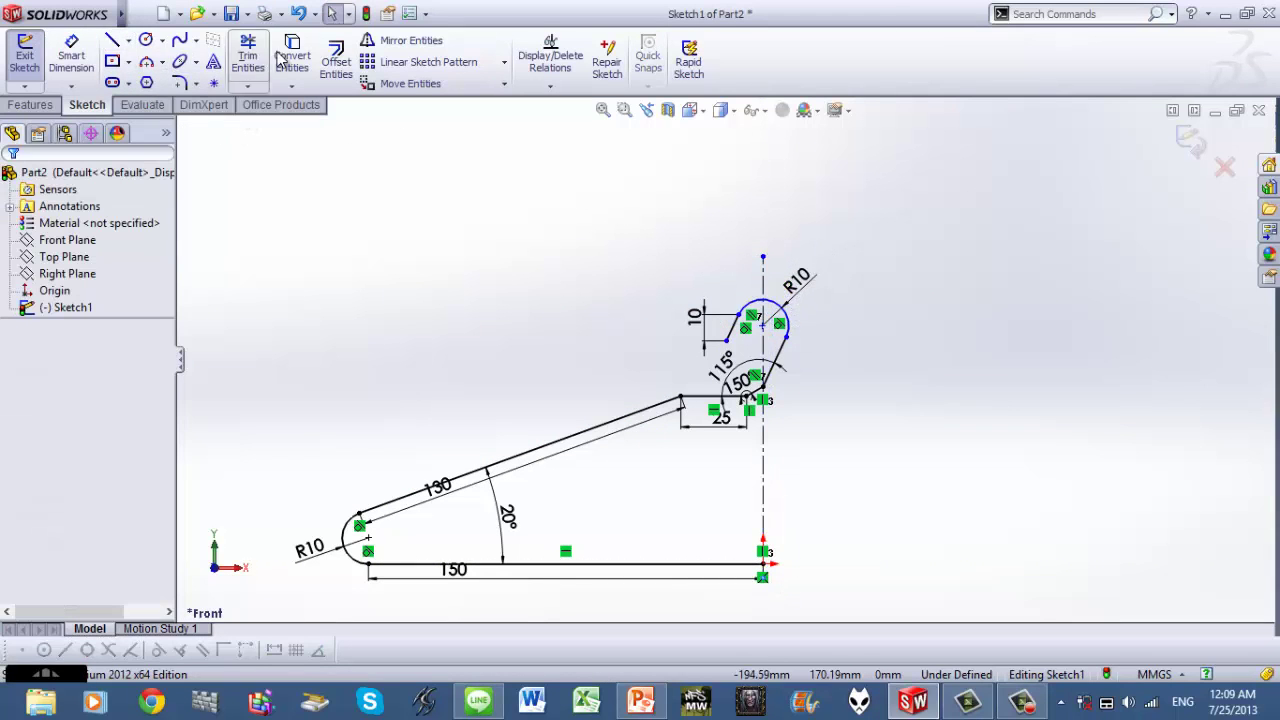
Mirror the short angled line, 25 mm line, 130 mm line, end arc and 150 mm base line about the vertical centerline.
left_click(405, 40)
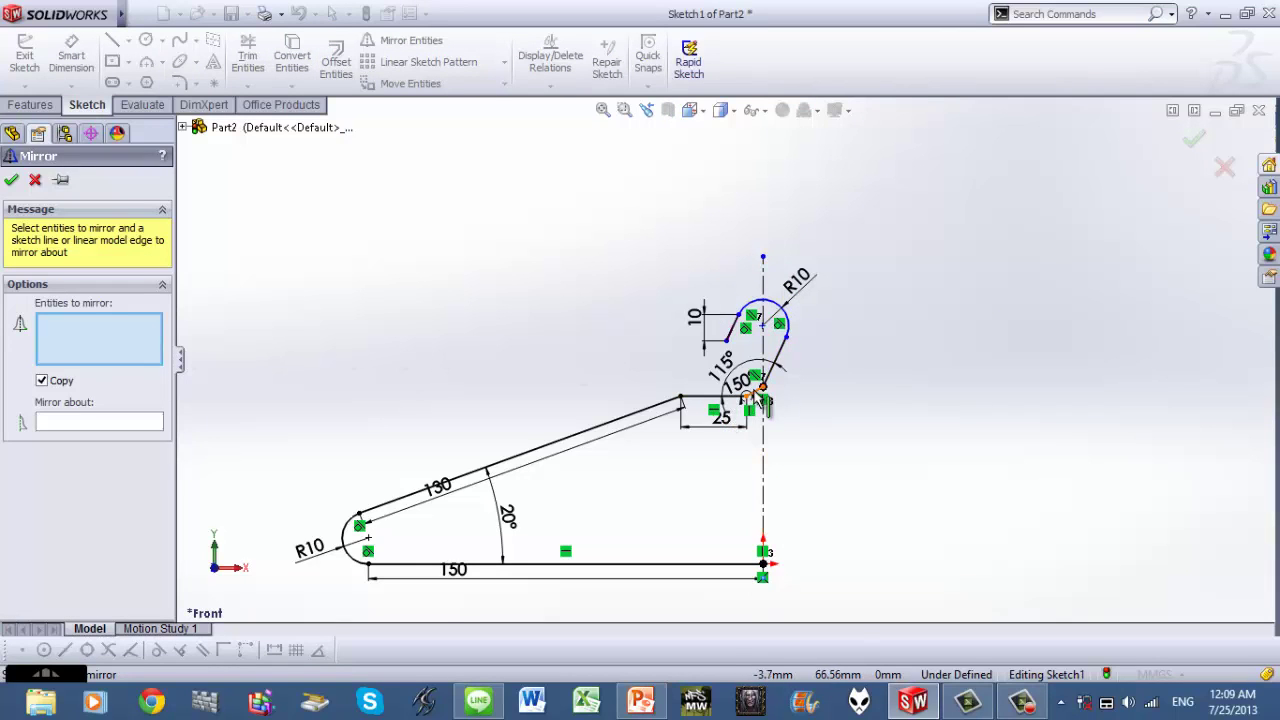
left_click(755, 398)
left_click(718, 398)
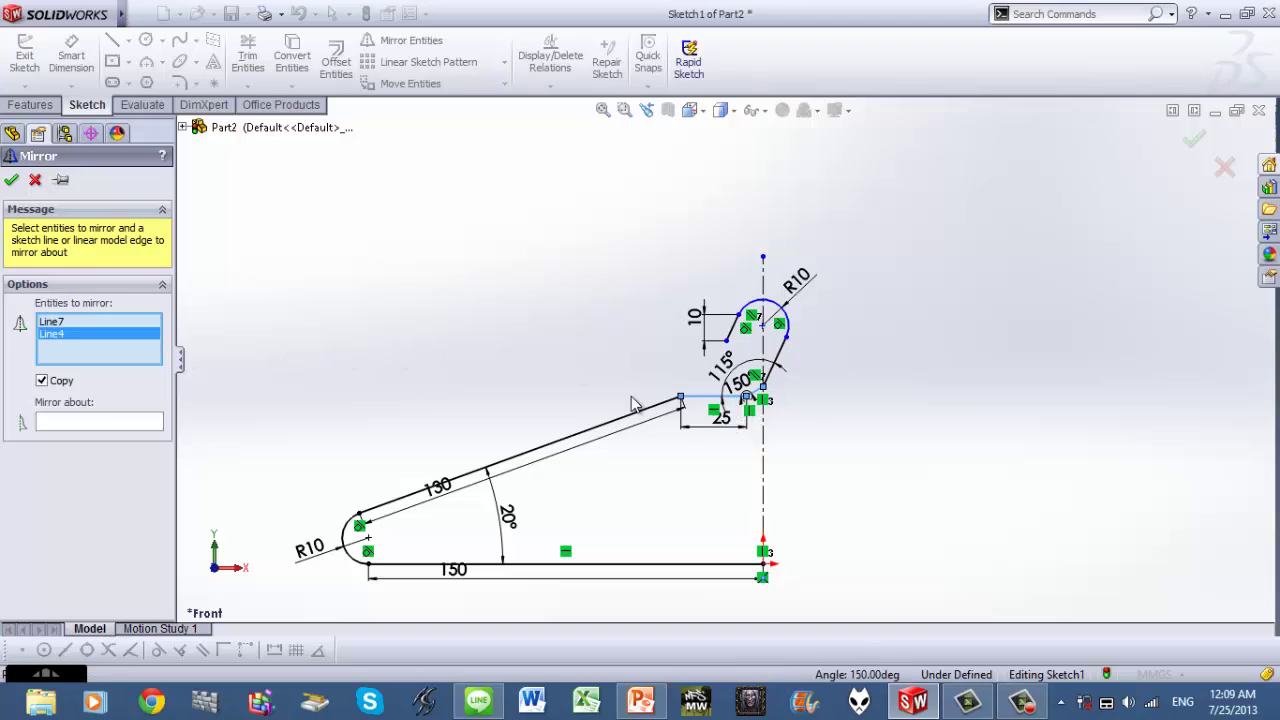
left_click(480, 471)
left_click(340, 545)
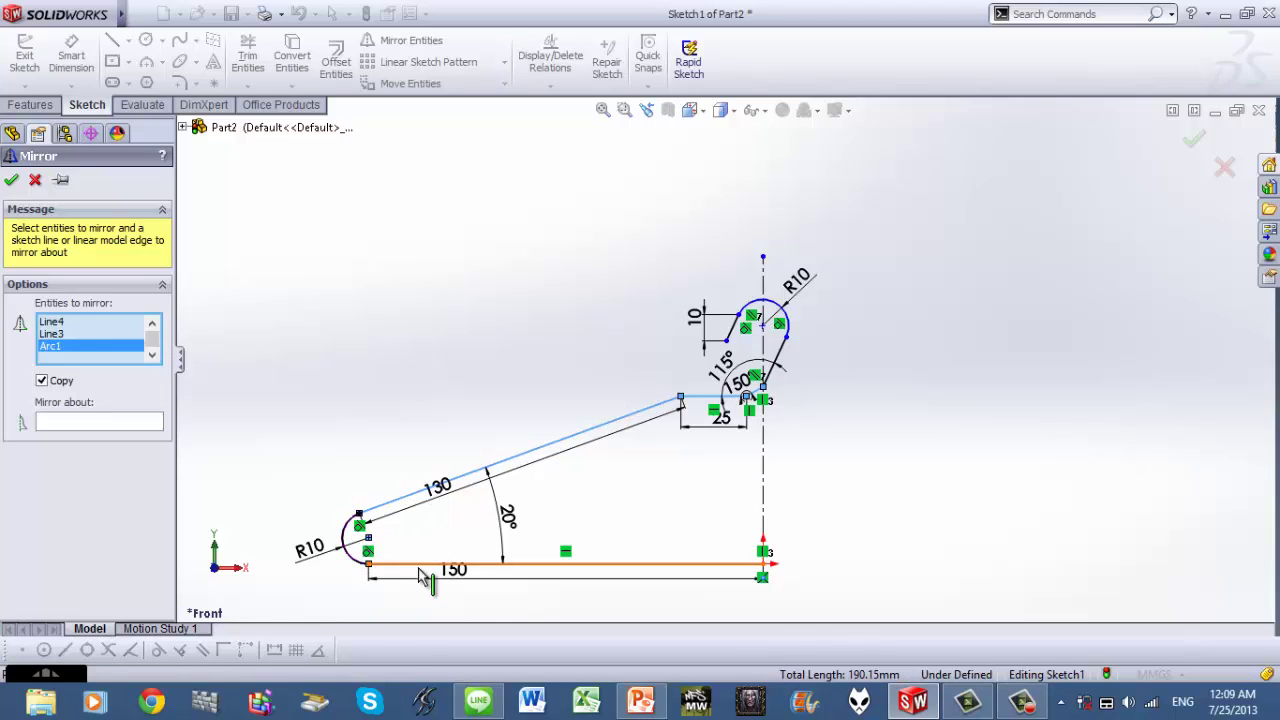
left_click(416, 567)
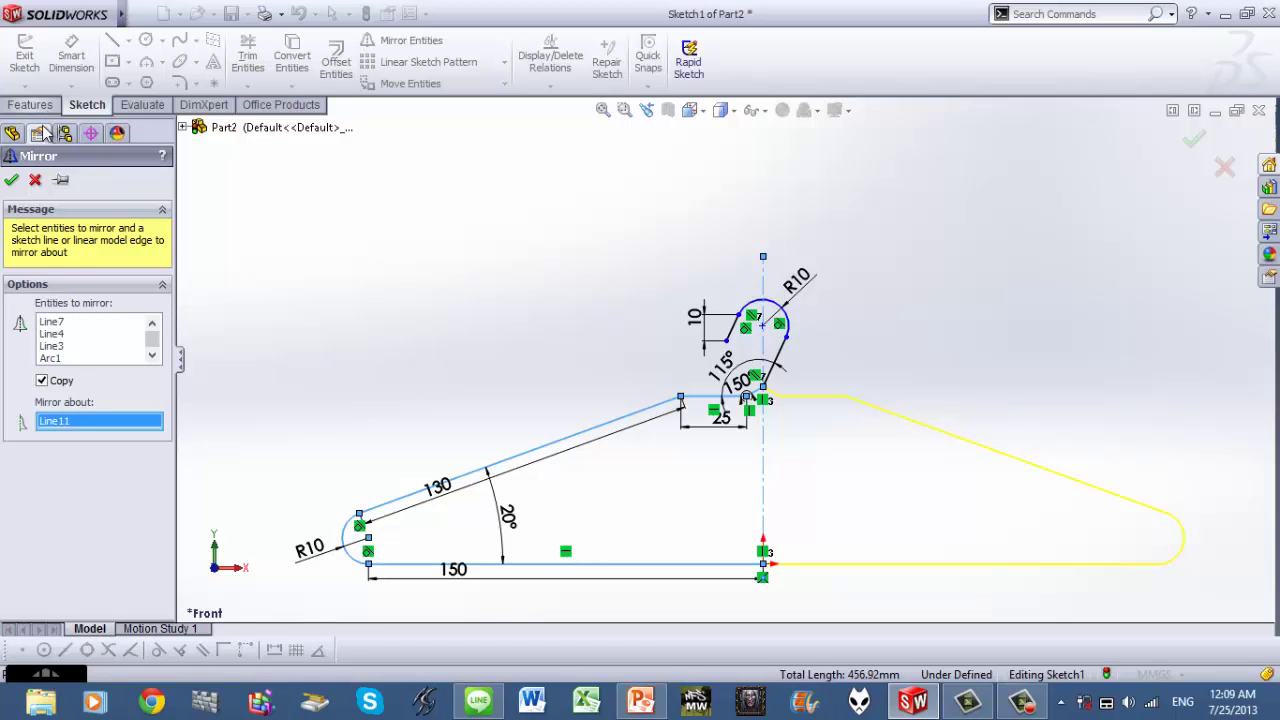
left_click(11, 179)
Finish the hanger outline sketch and leave sketch editing.
scroll(850, 408, "down", 3)
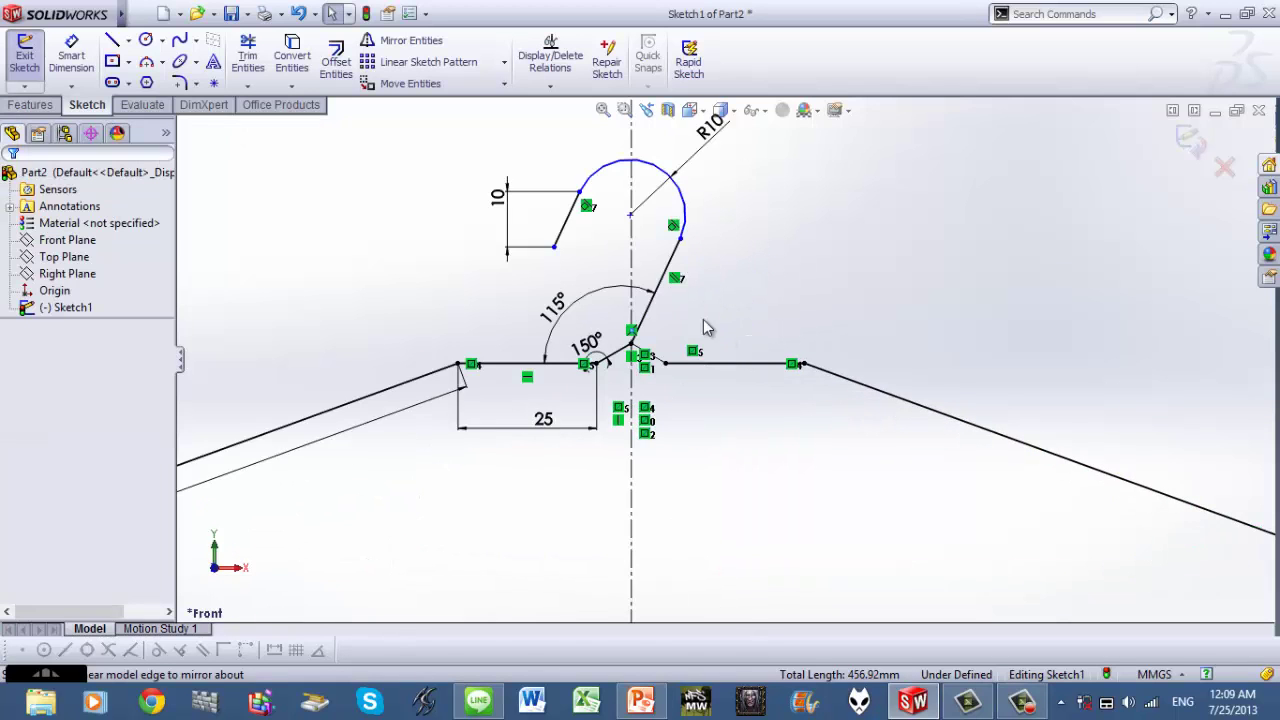
scroll(705, 327, "down", 2)
left_click(112, 40)
key("Escape")
key("f")
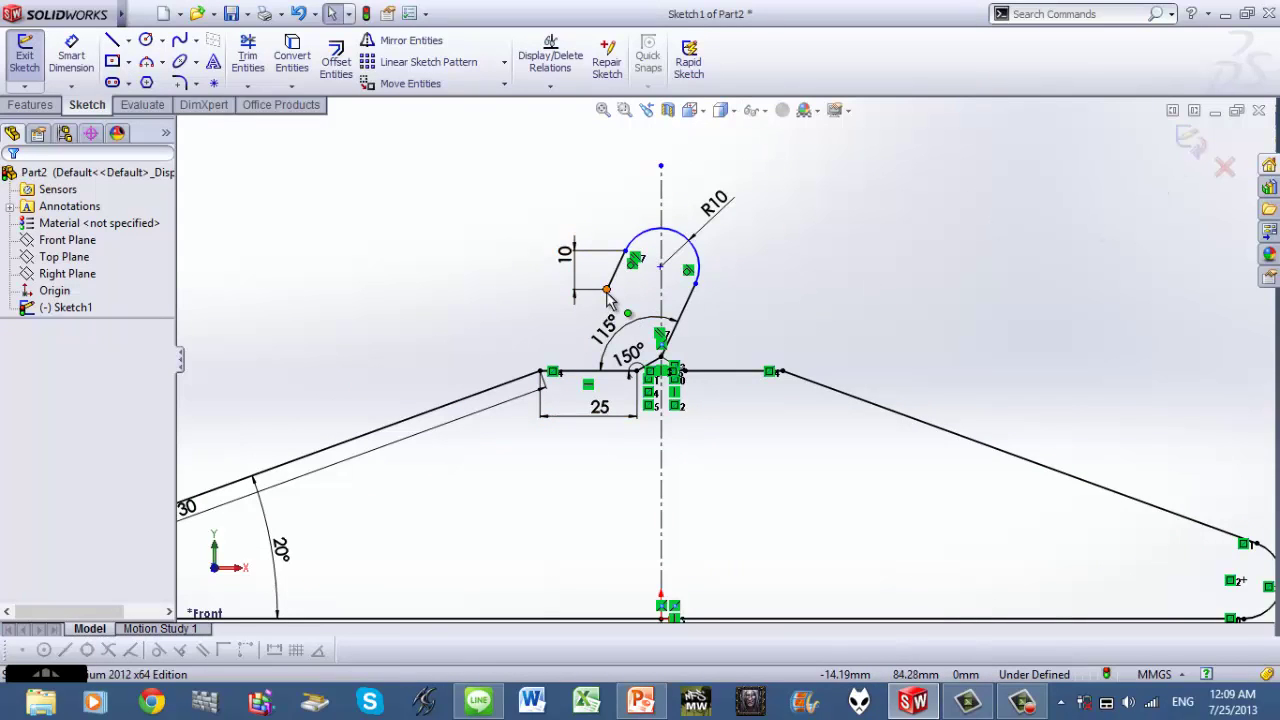
left_click(1180, 142)
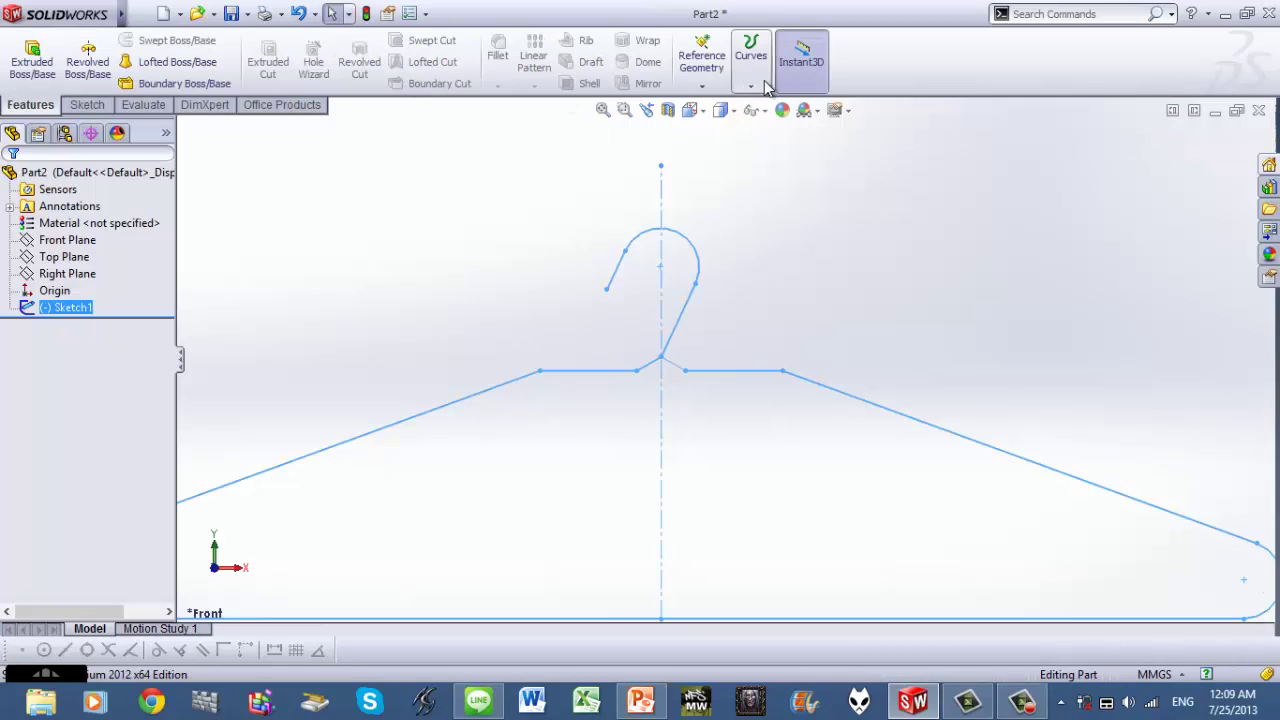
Create a reference plane perpendicular to the hook's short return line and coincident with that line's free endpoint.
left_click(702, 86)
left_click(716, 121)
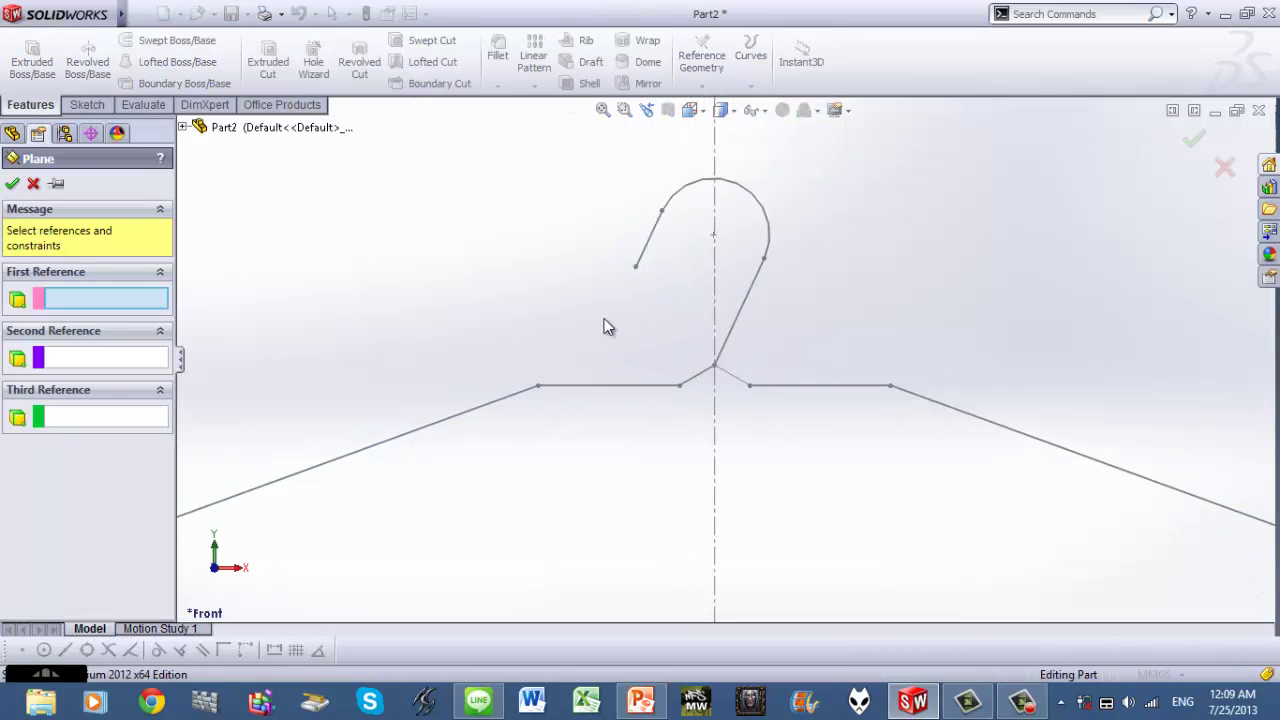
scroll(604, 327, "down", 1)
left_click(657, 250)
left_click(654, 253)
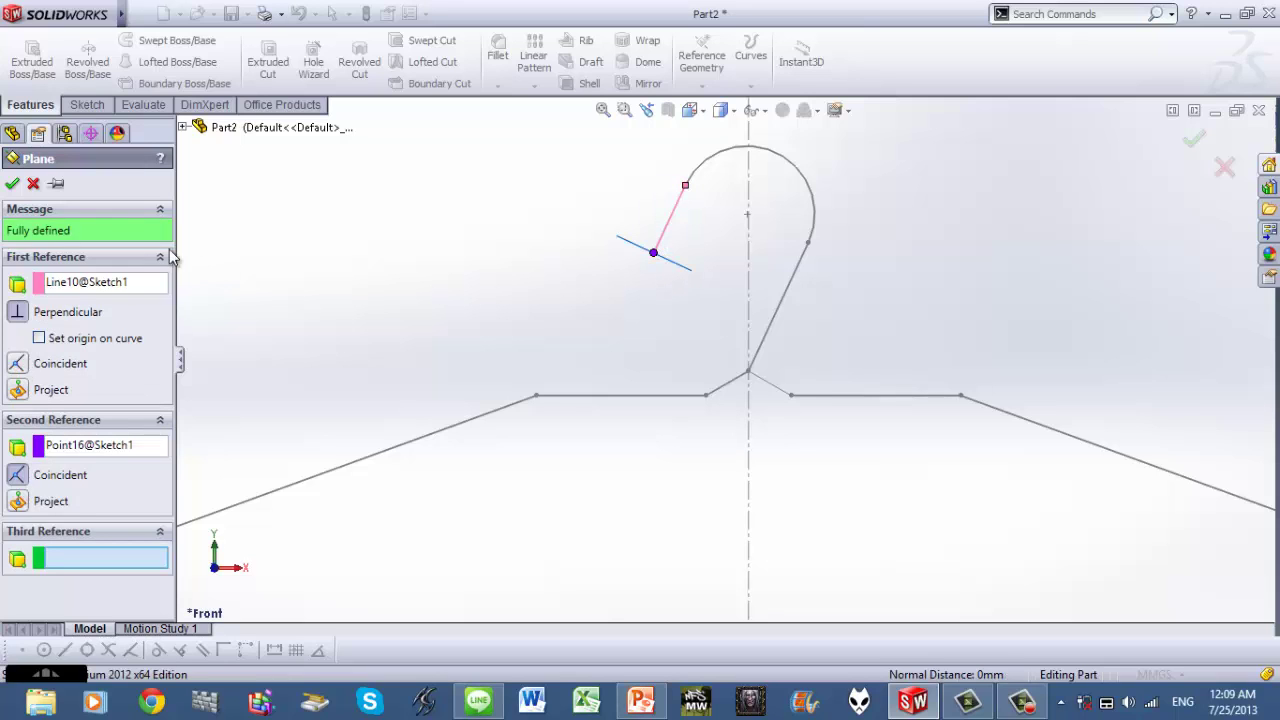
left_click(12, 184)
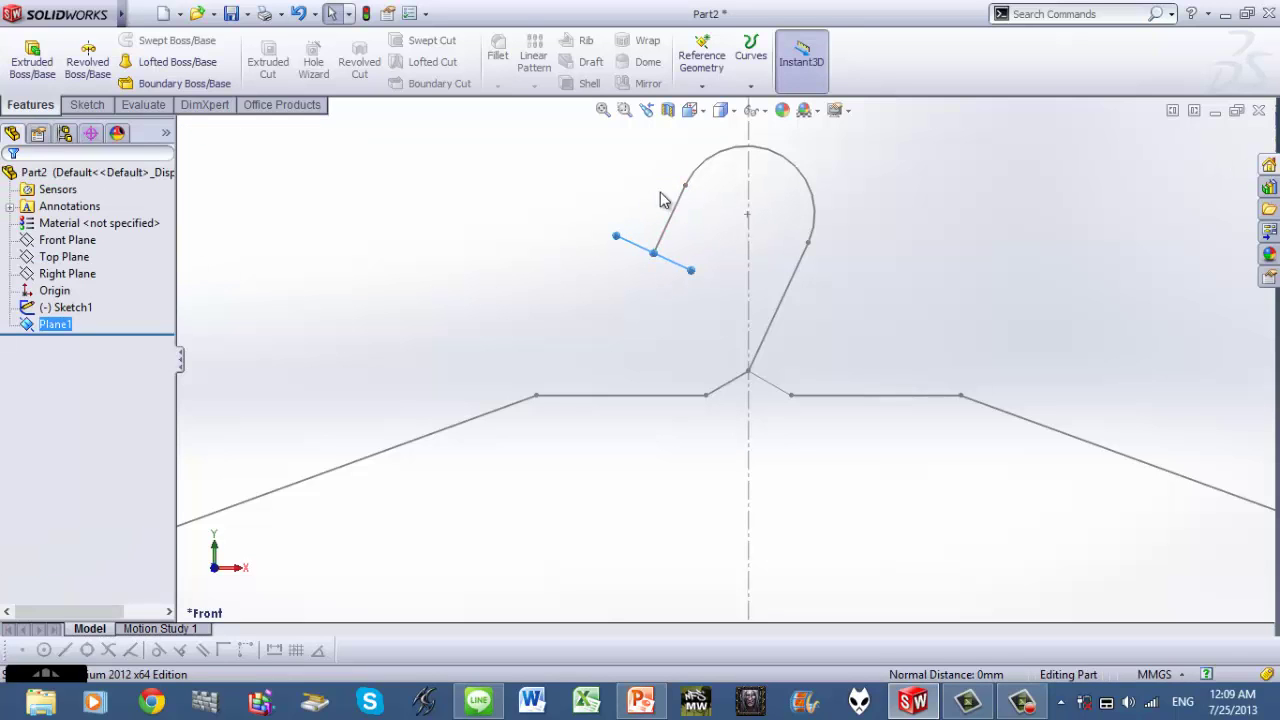
On the new plane, viewed normal to it, sketch a circle about 2 mm in diameter just above the origin.
key("space")
left_click(769, 343)
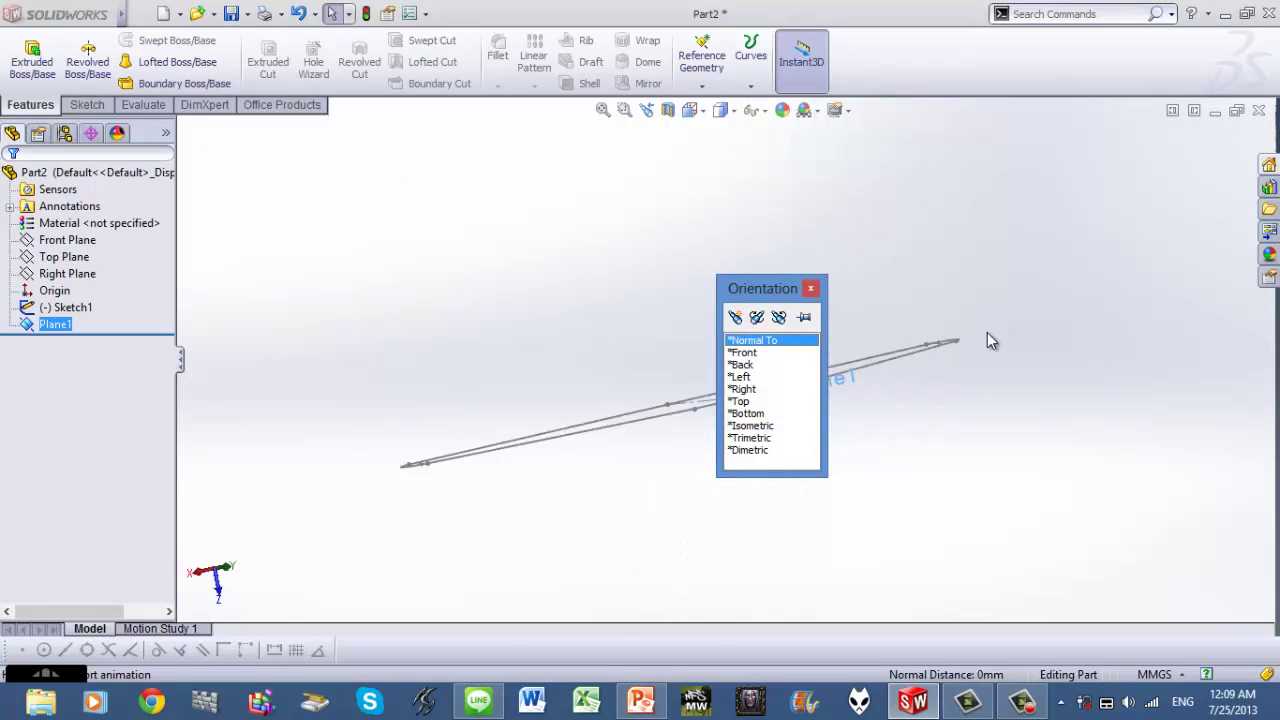
left_click(78, 105)
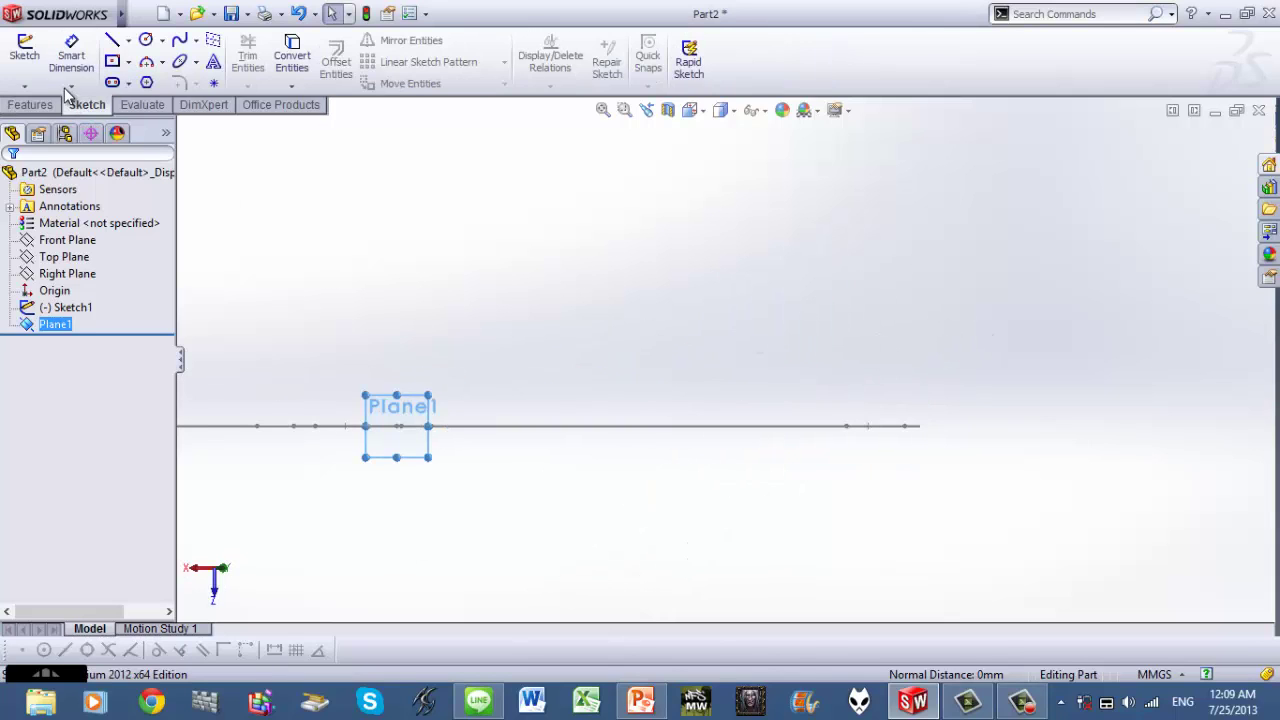
left_click(24, 58)
left_click(146, 40)
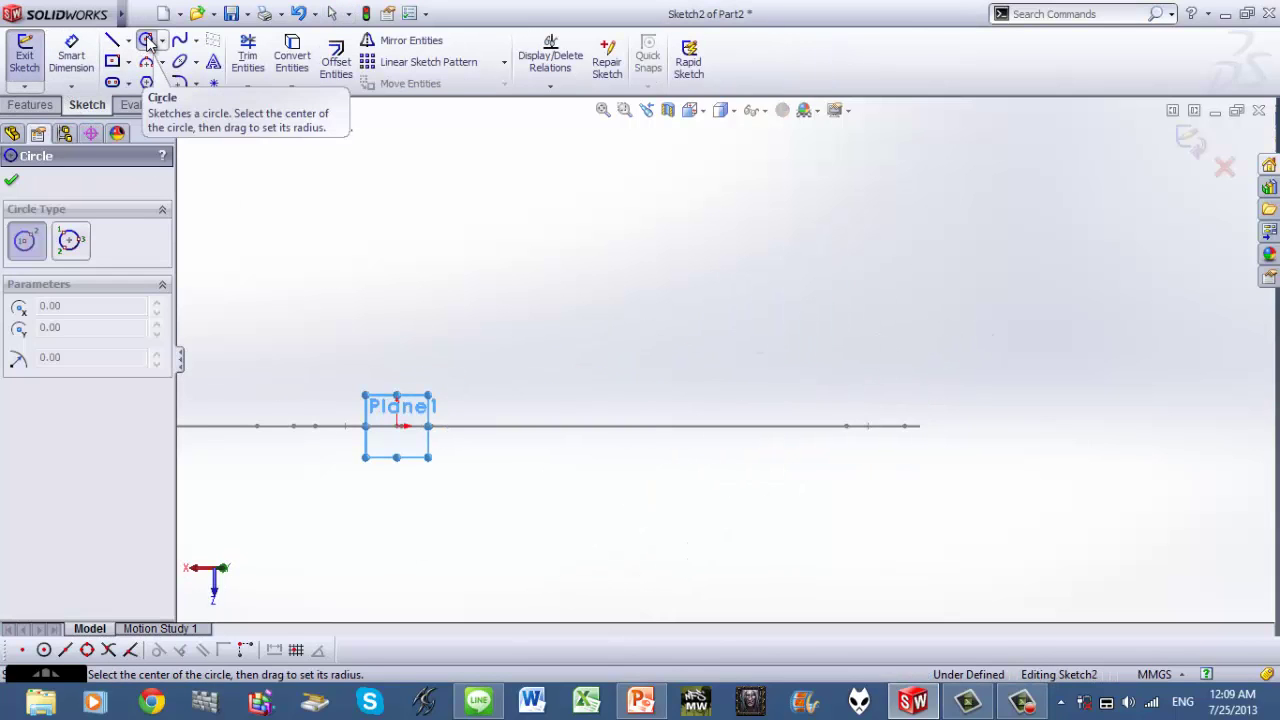
scroll(325, 412, "down", 2)
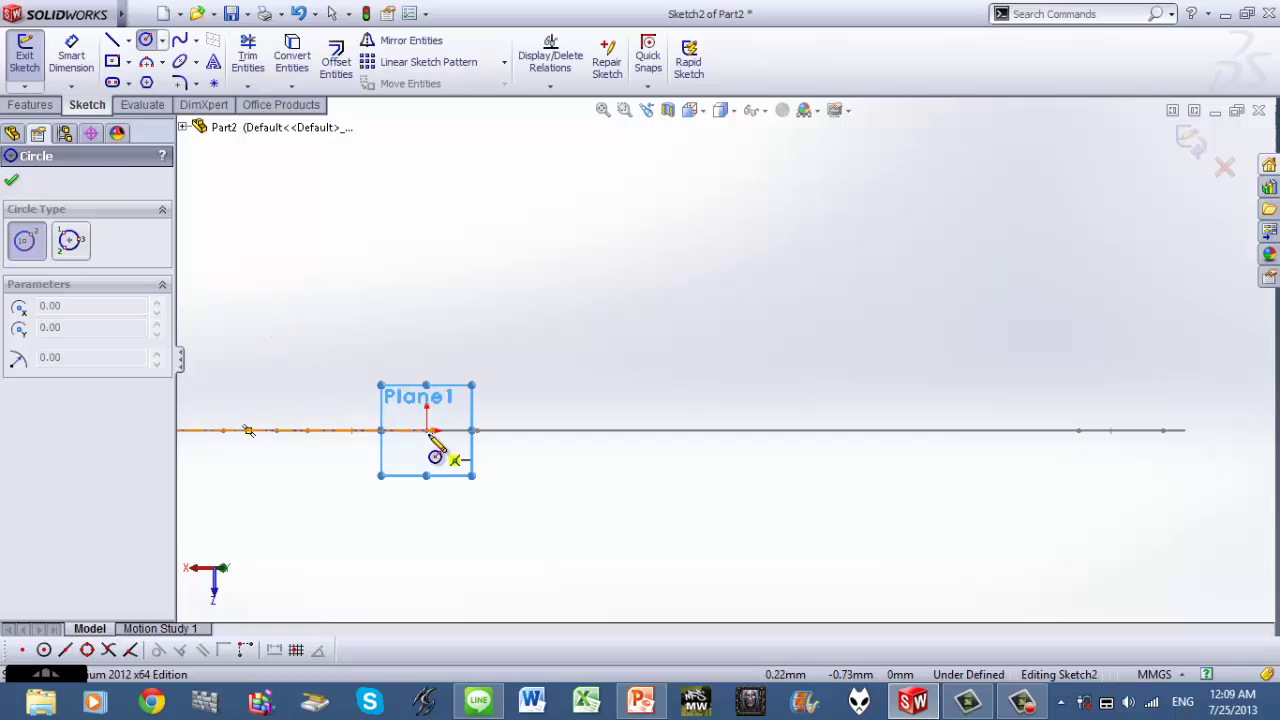
scroll(436, 448, "down", 2)
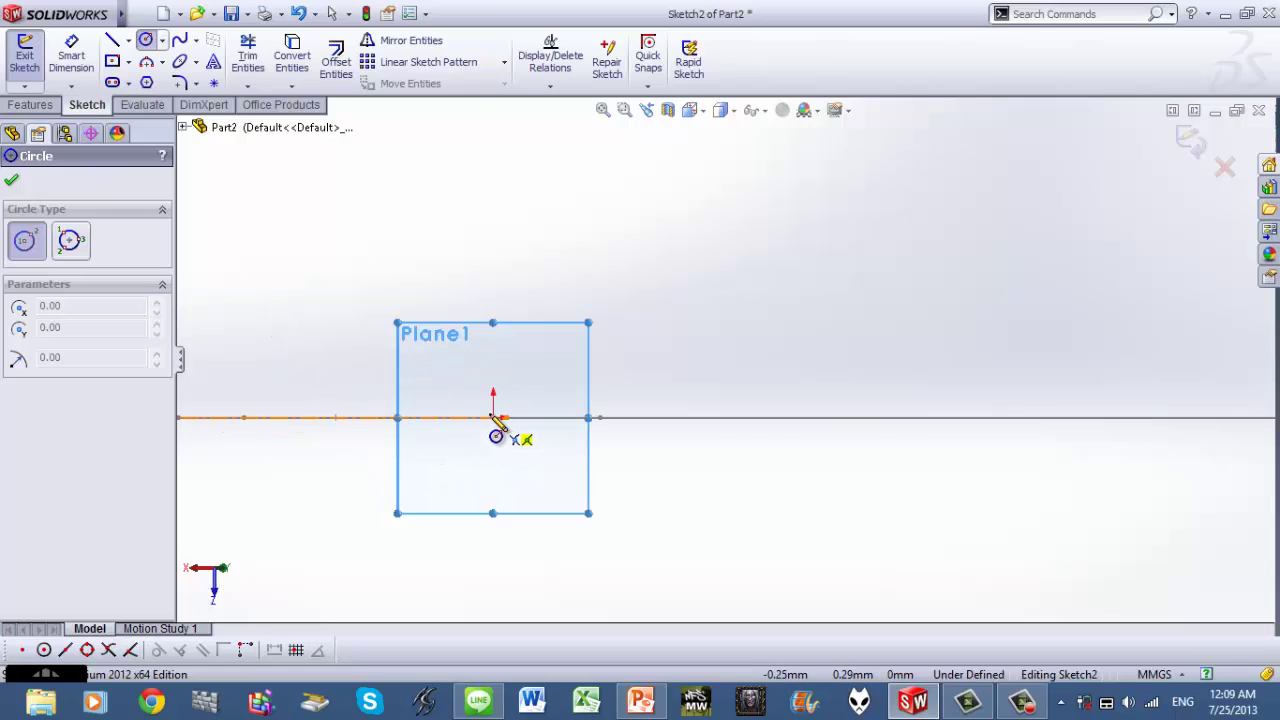
left_click(493, 407)
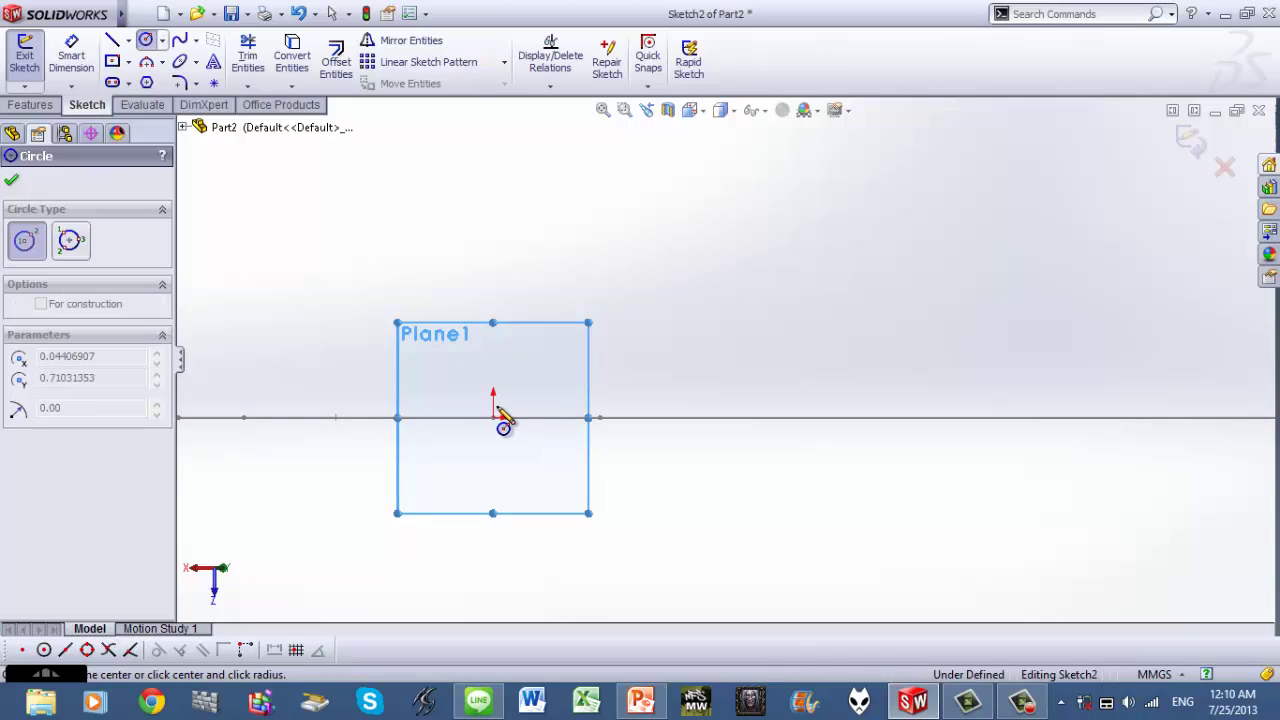
left_click(505, 418)
key("Escape")
Dimension the circle's diameter as 5 mm.
left_click(72, 56)
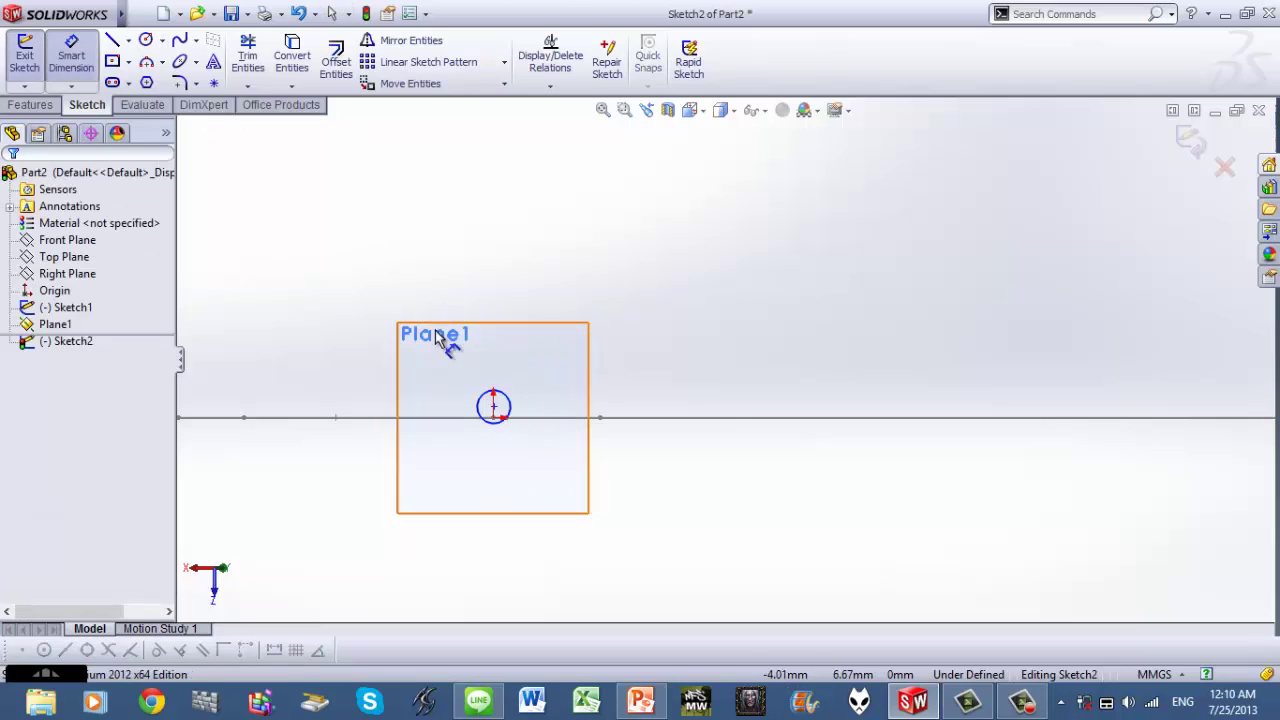
left_click(500, 404)
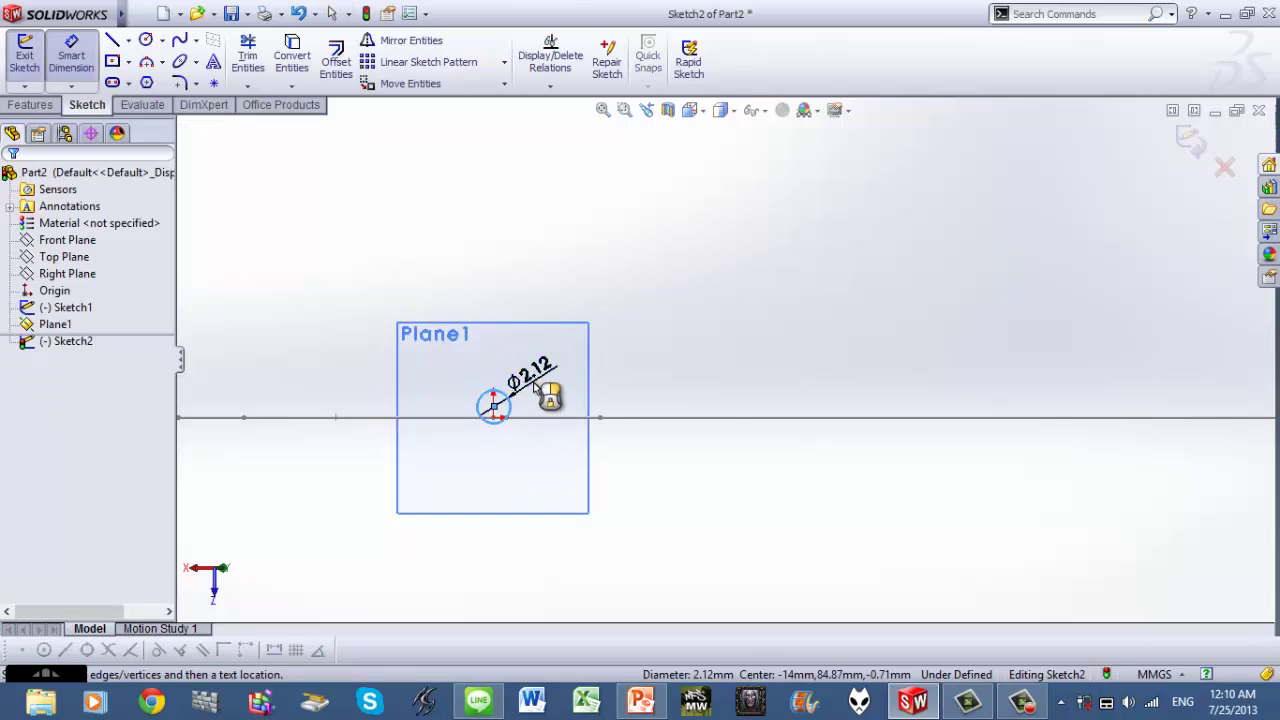
left_click(532, 385)
key("Return")
key("Escape")
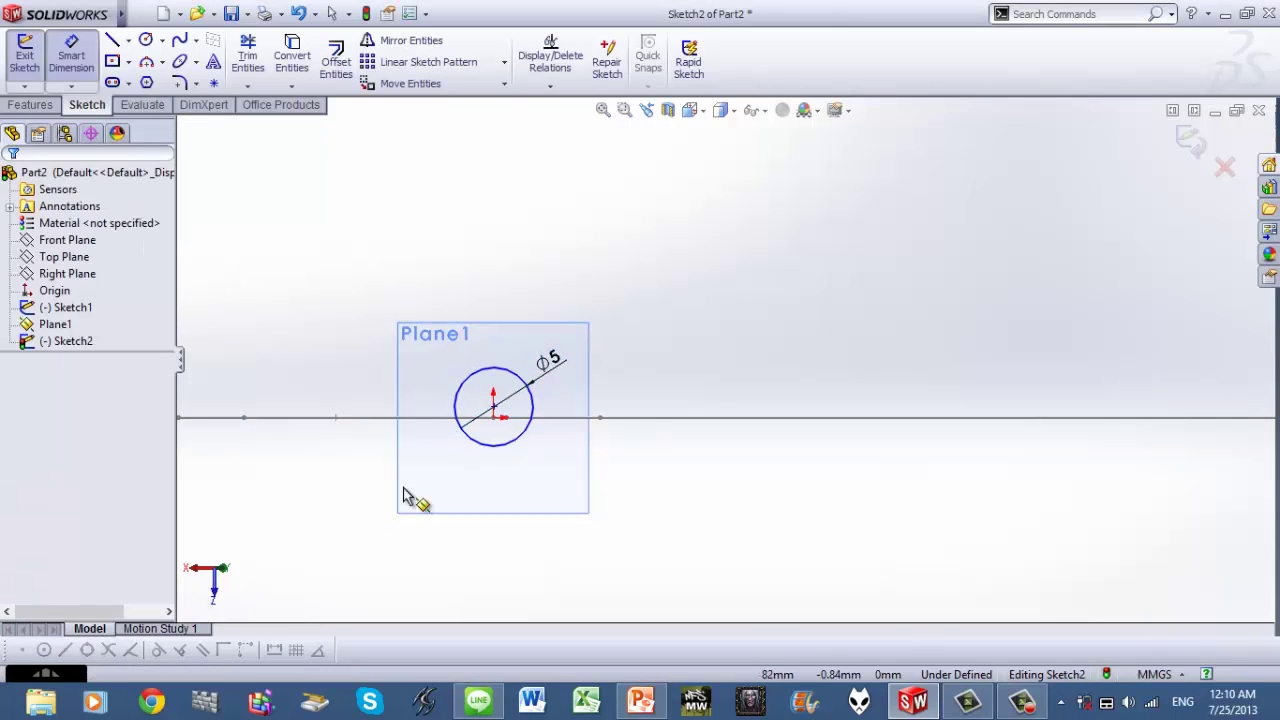
Move the circle's centre onto the sketch origin by setting its centre coordinates to 0.
left_click(473, 388)
double_click(86, 534)
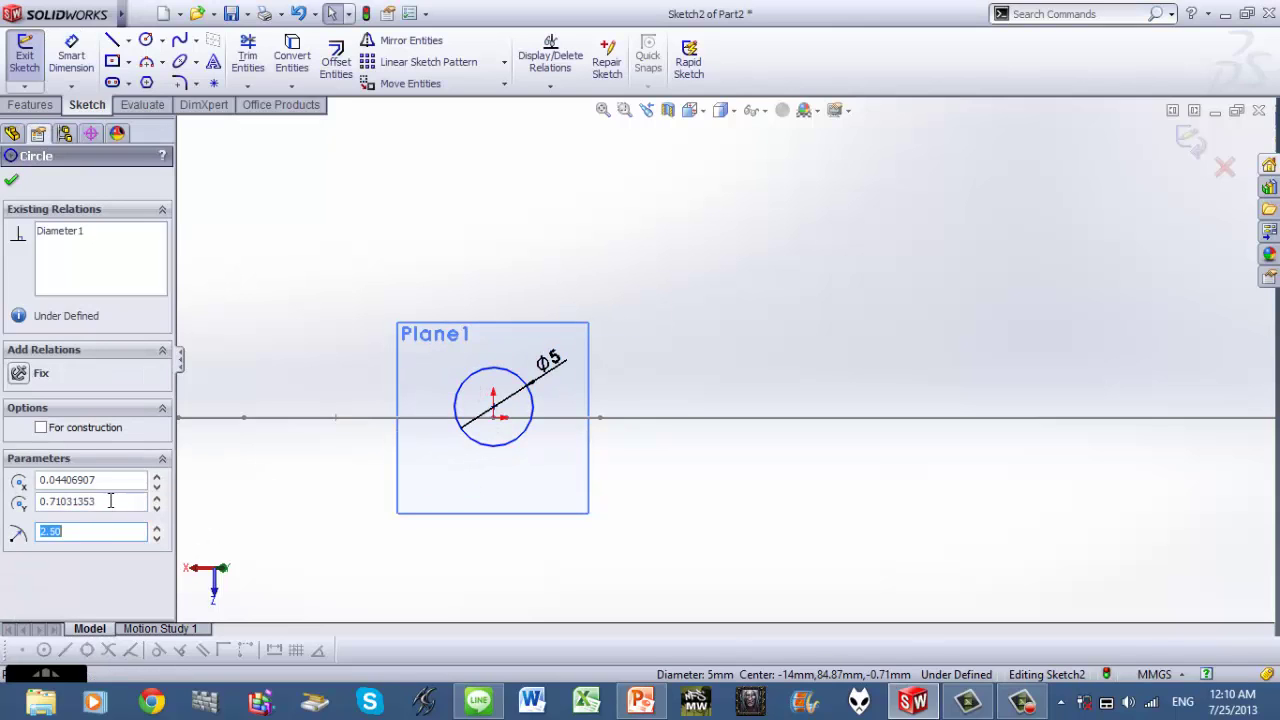
double_click(111, 501)
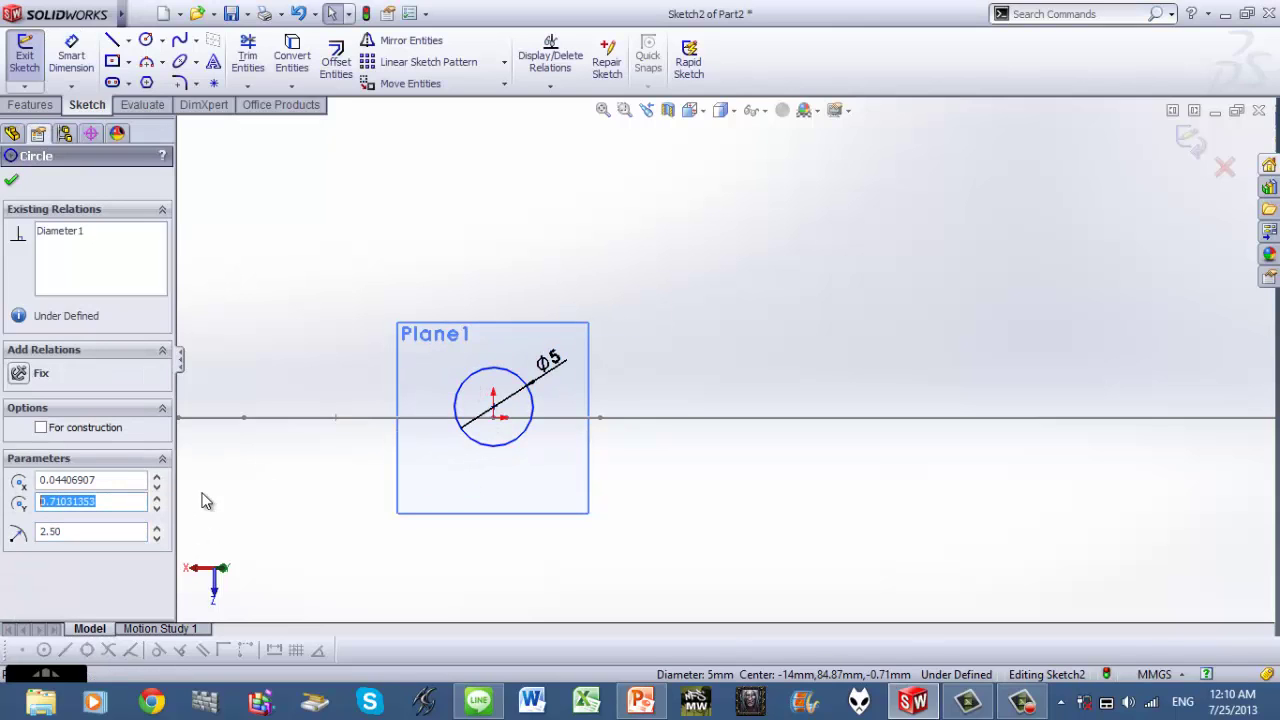
left_click(125, 498)
double_click(110, 484)
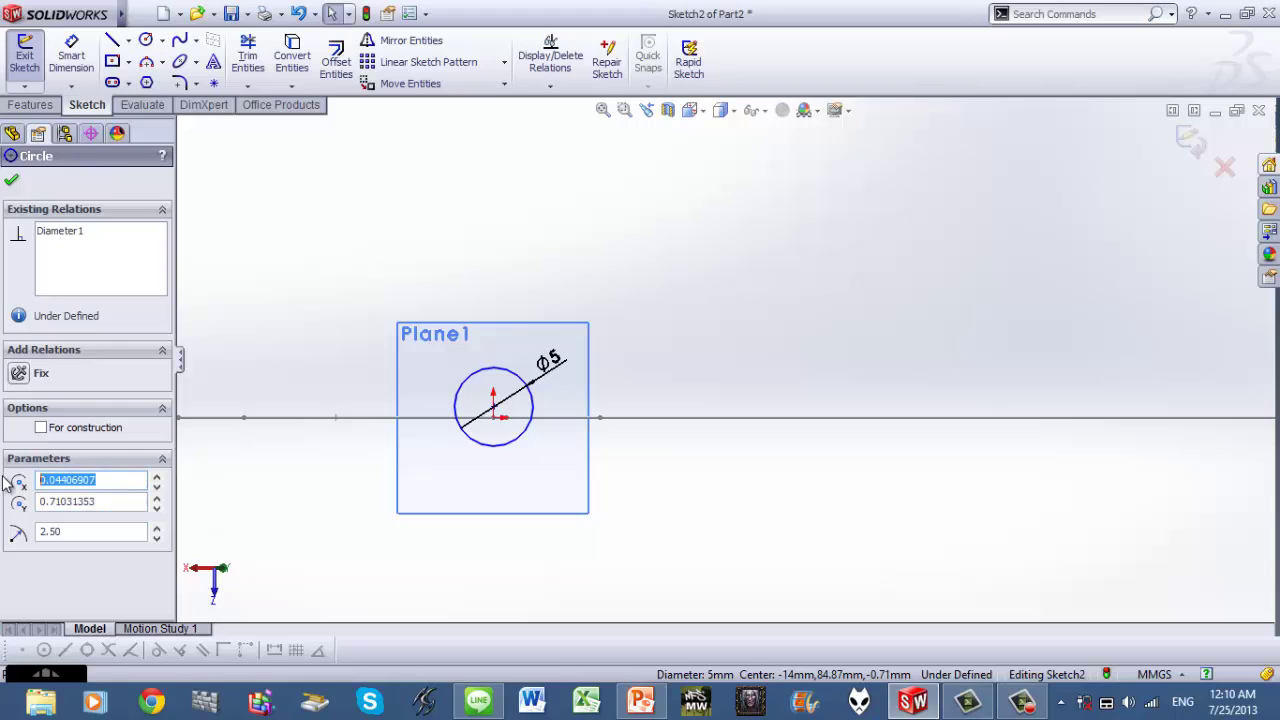
double_click(119, 501)
type("0")
left_click(11, 180)
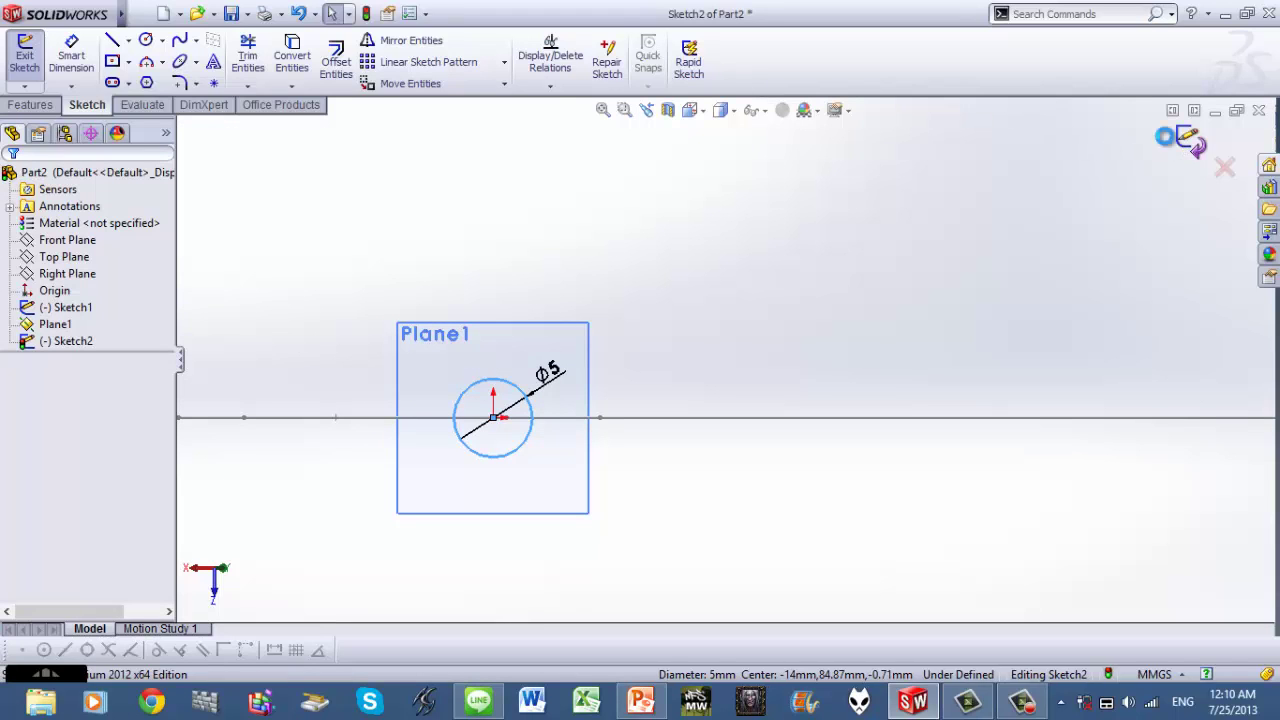
Close the circle sketch and start a Sweep with the 5 mm circle as its profile.
left_click(1190, 141)
left_click(172, 40)
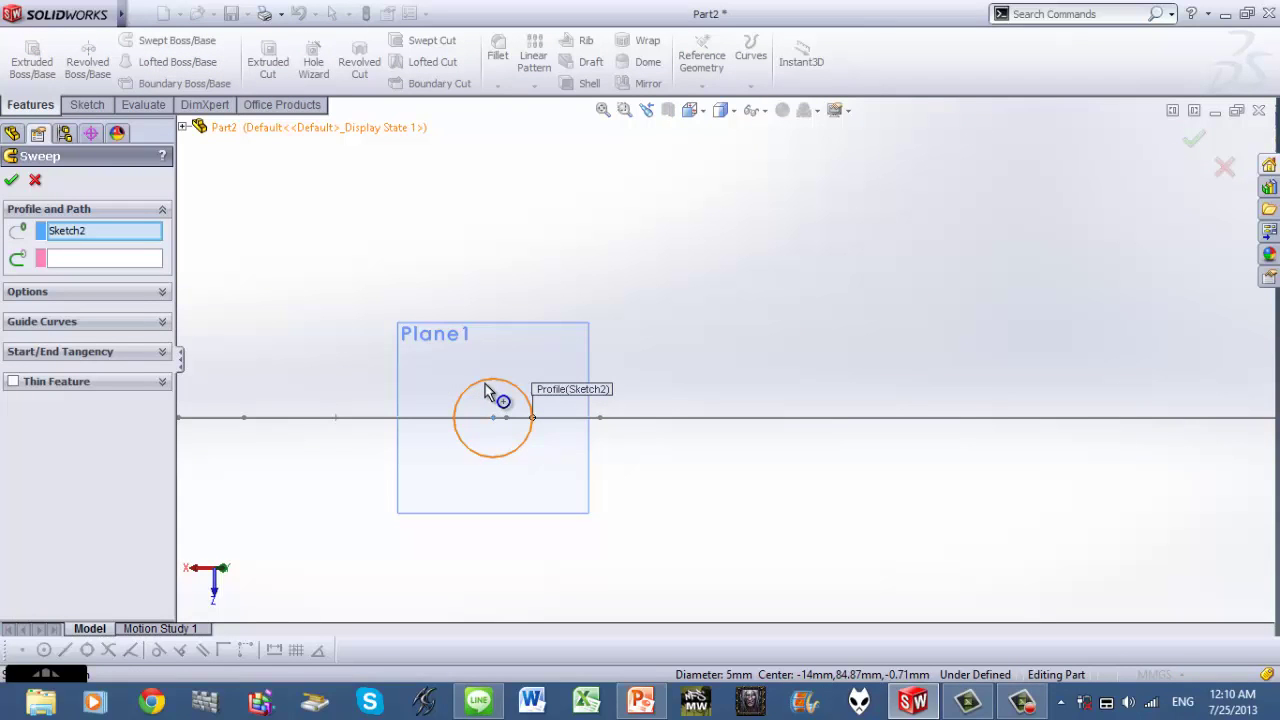
key("ctrl+7")
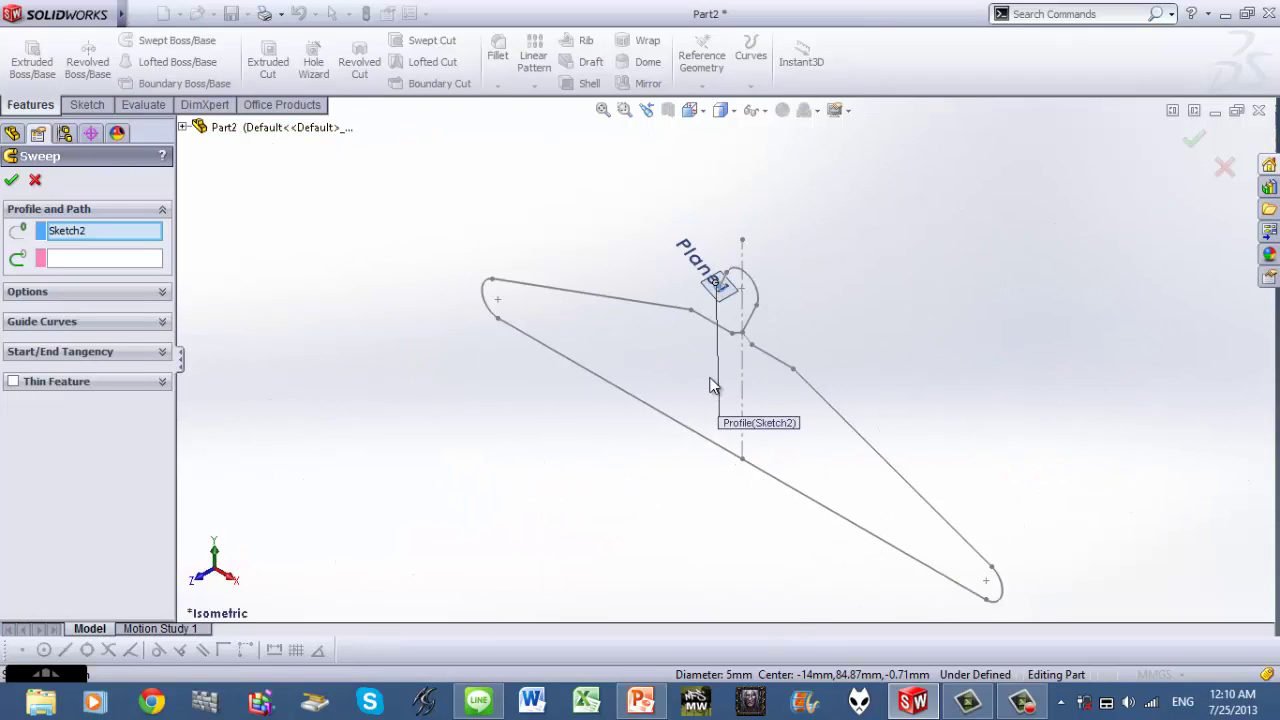
left_click(776, 265)
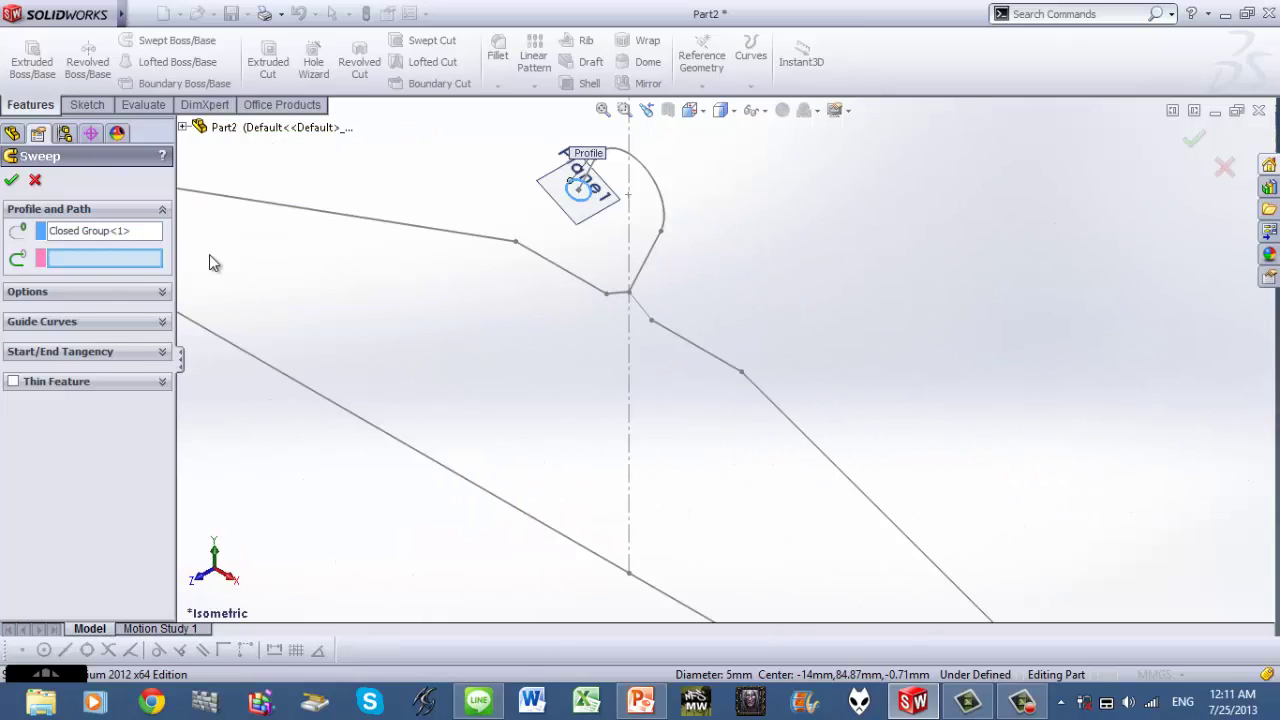
Begin the sweep path by selecting the hook, neck and left shoulder segments of the hanger outline sketch.
scroll(667, 165, "down", 3)
left_click(563, 197)
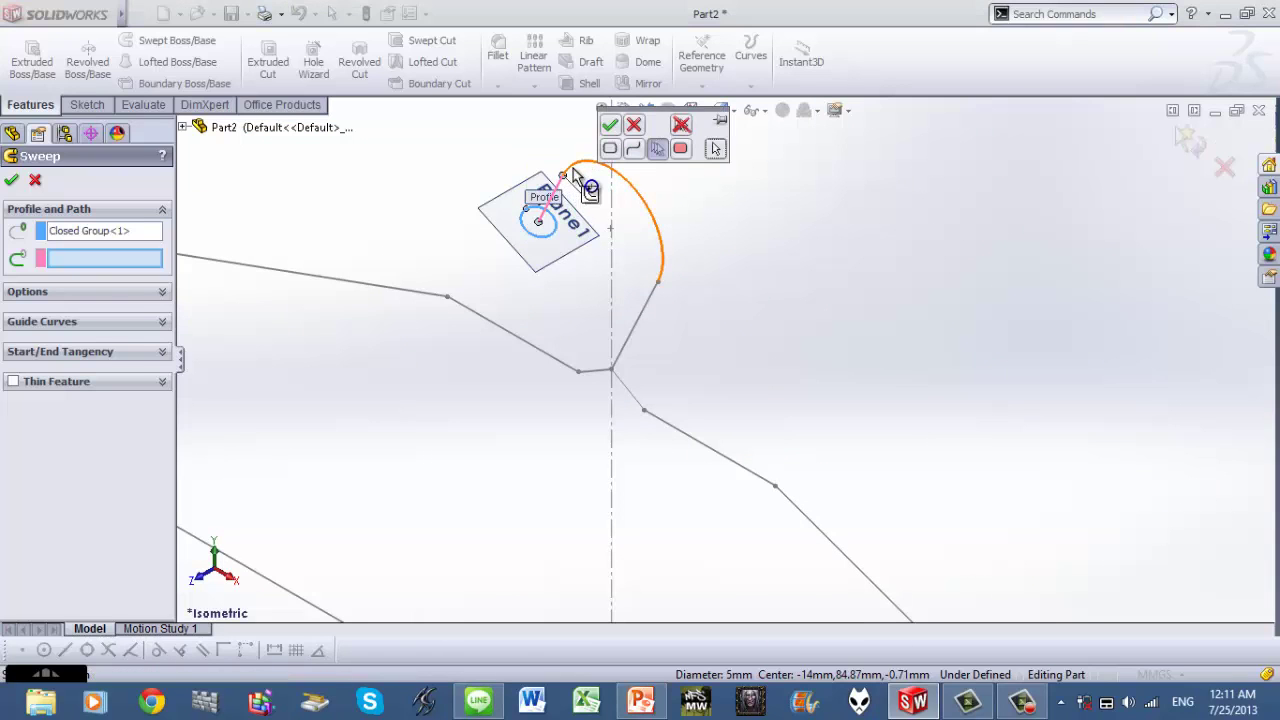
left_click(676, 292)
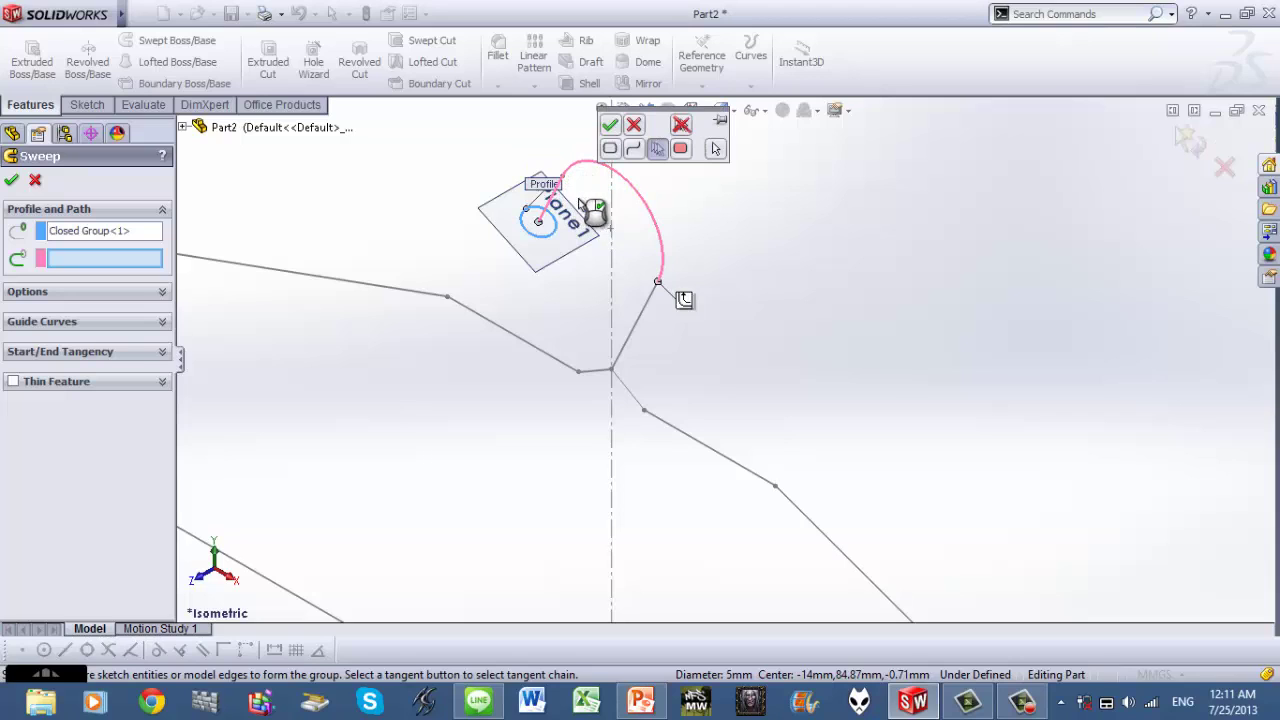
left_click(647, 300)
left_click(592, 373)
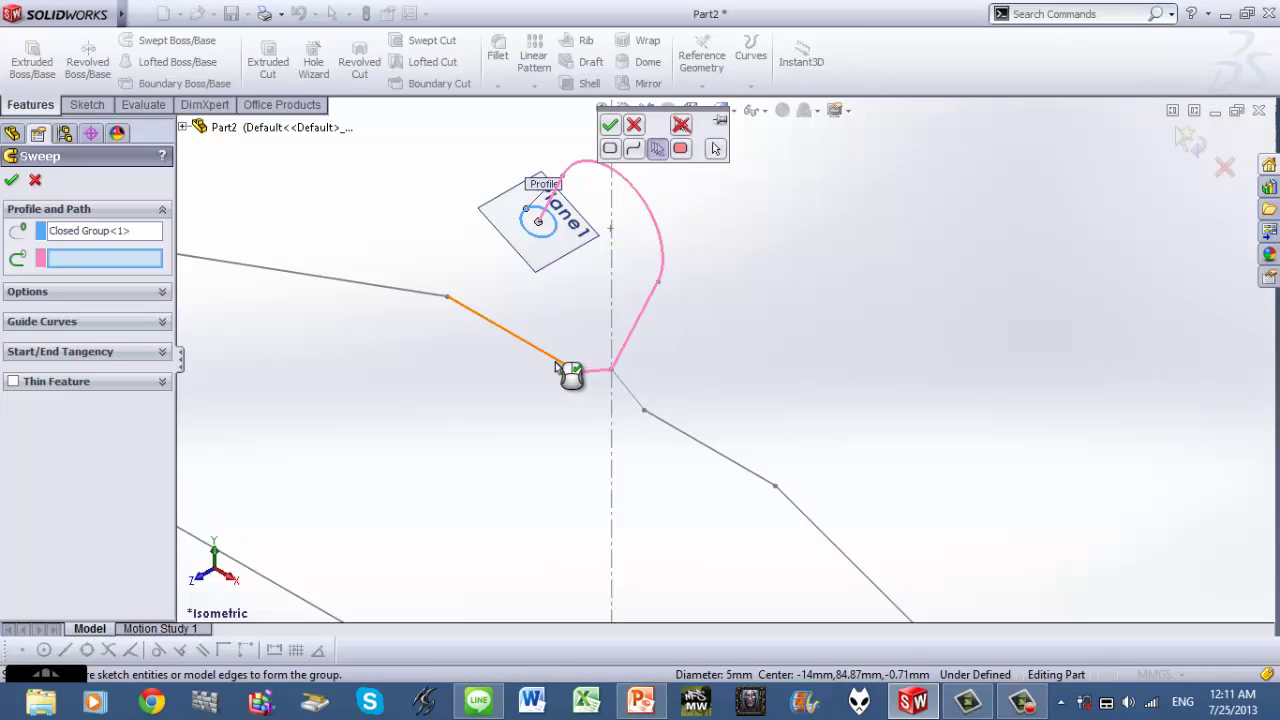
left_click(450, 300)
key("z")
left_click(435, 304)
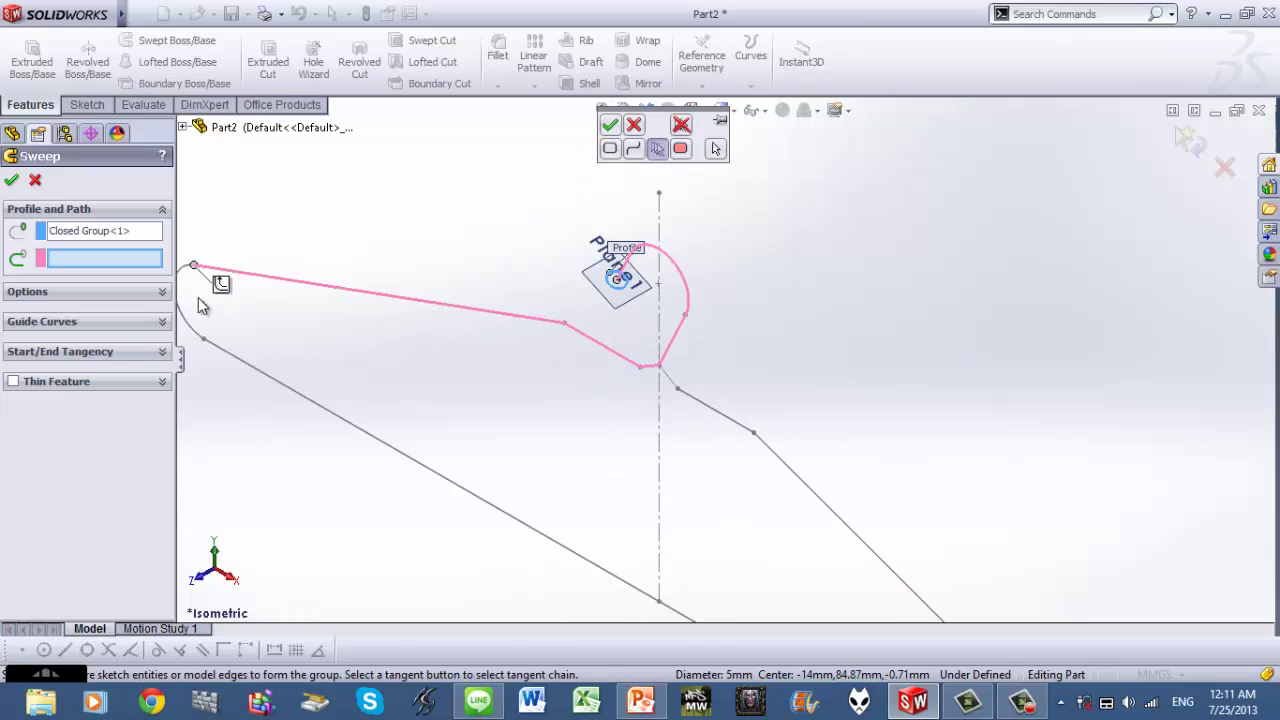
Extend the path around the left end, bottom bar and right side, leaving out the short right neck line, and create the sweep.
left_click(182, 279)
left_click(229, 357)
key("z")
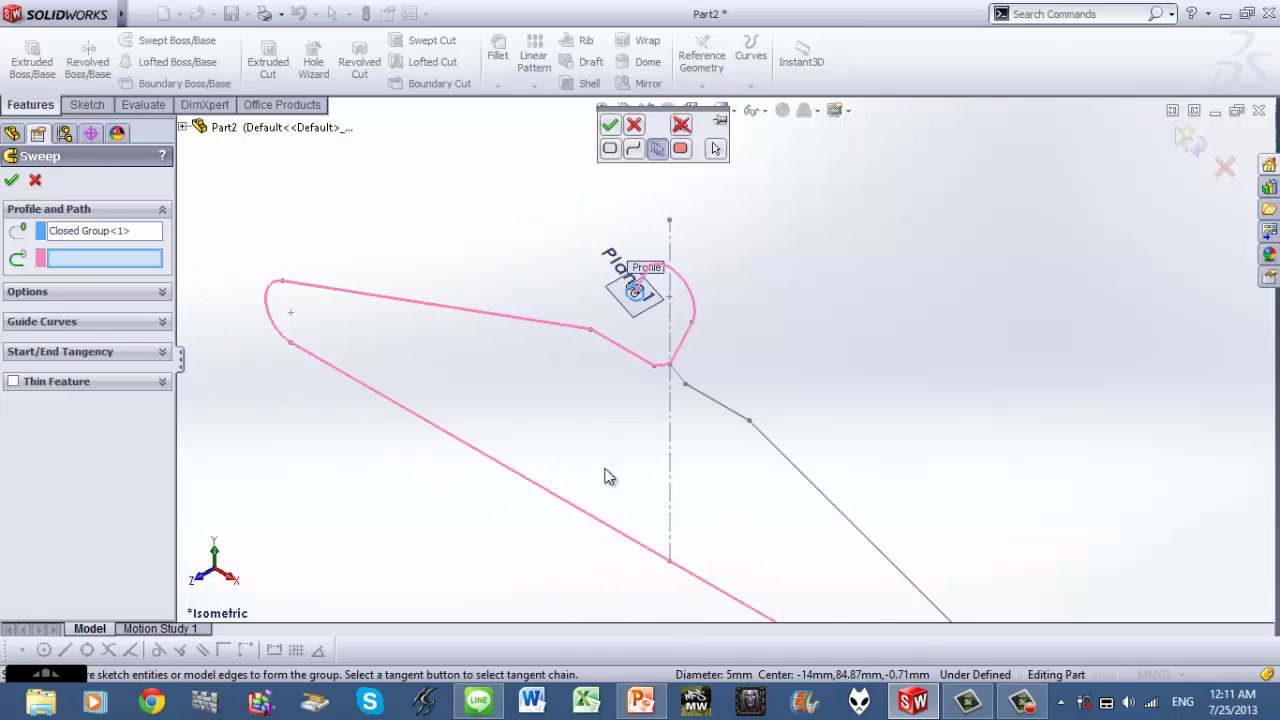
key("z")
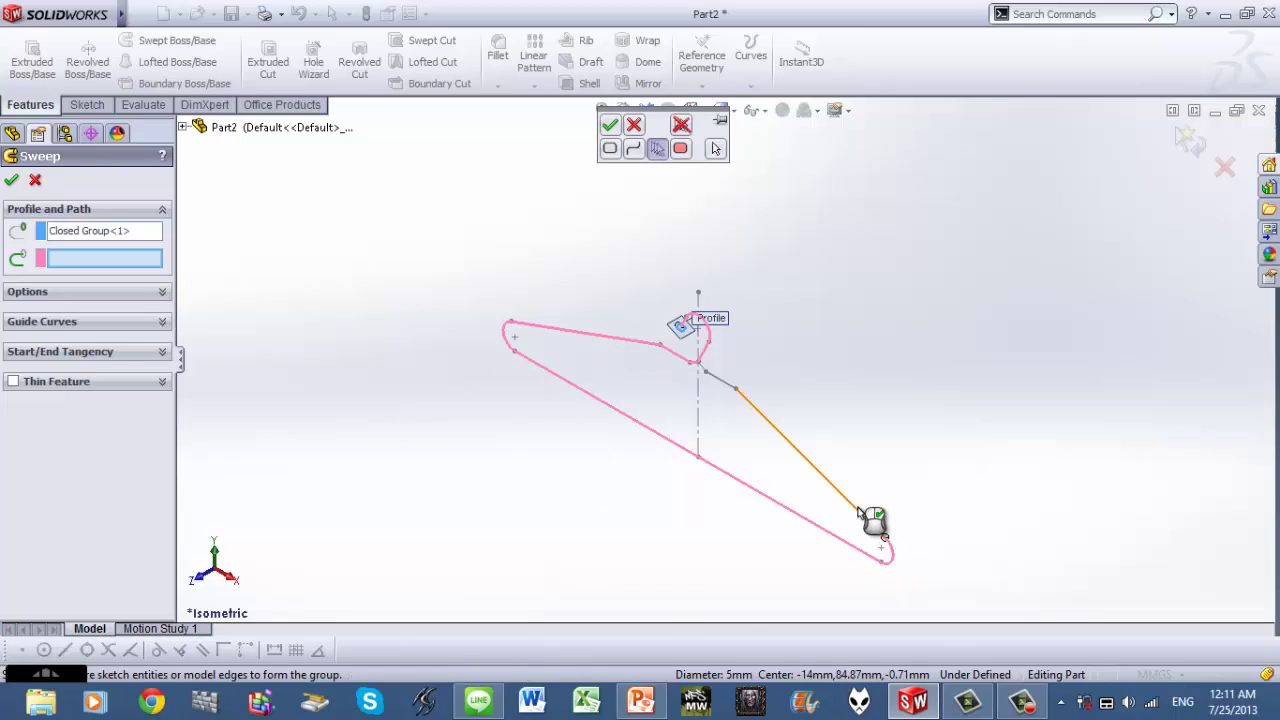
left_click(857, 516)
scroll(760, 405, "down", 5)
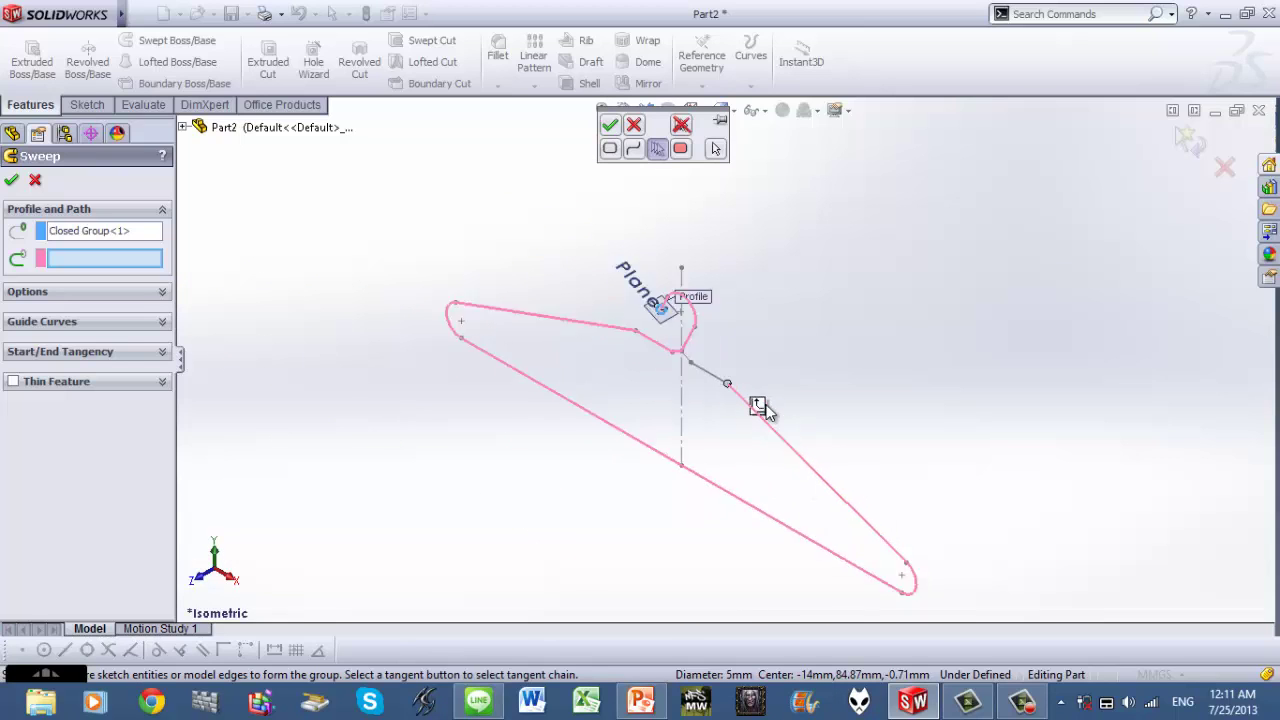
left_click(609, 124)
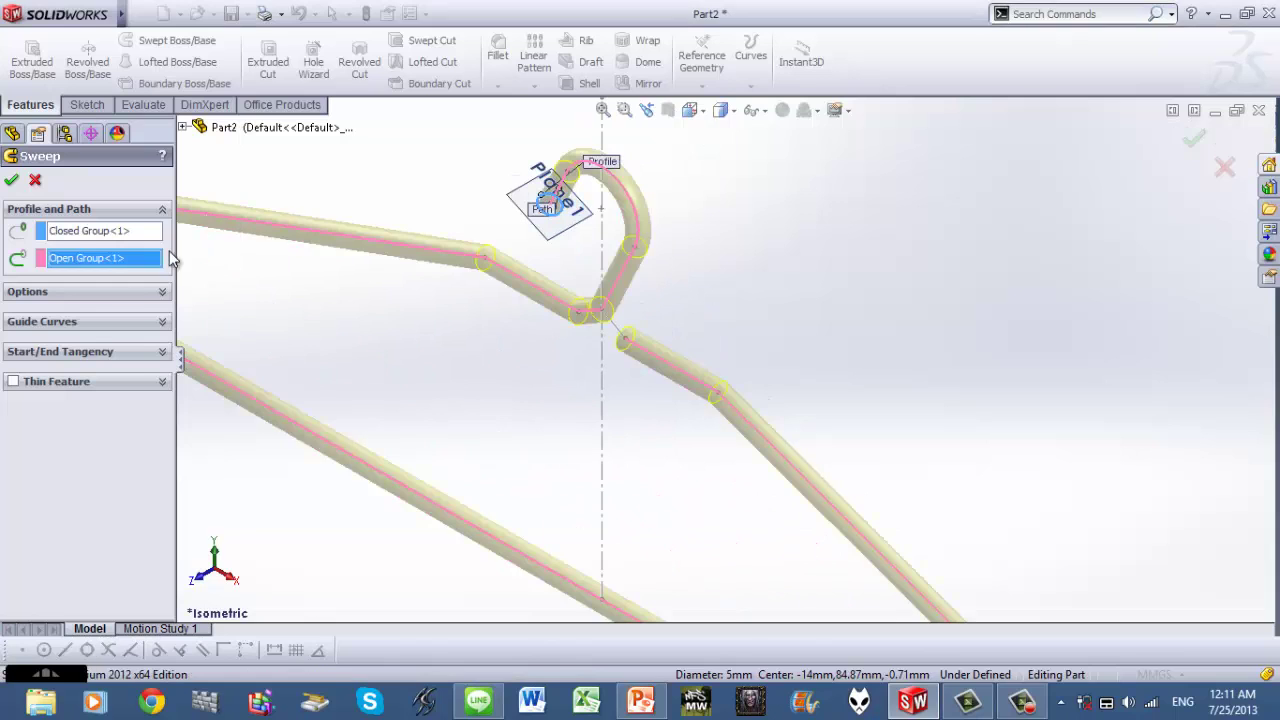
left_click(11, 181)
Start a new sketch on the Right Plane and show the sweep's path sketch.
scroll(685, 298, "up", 3)
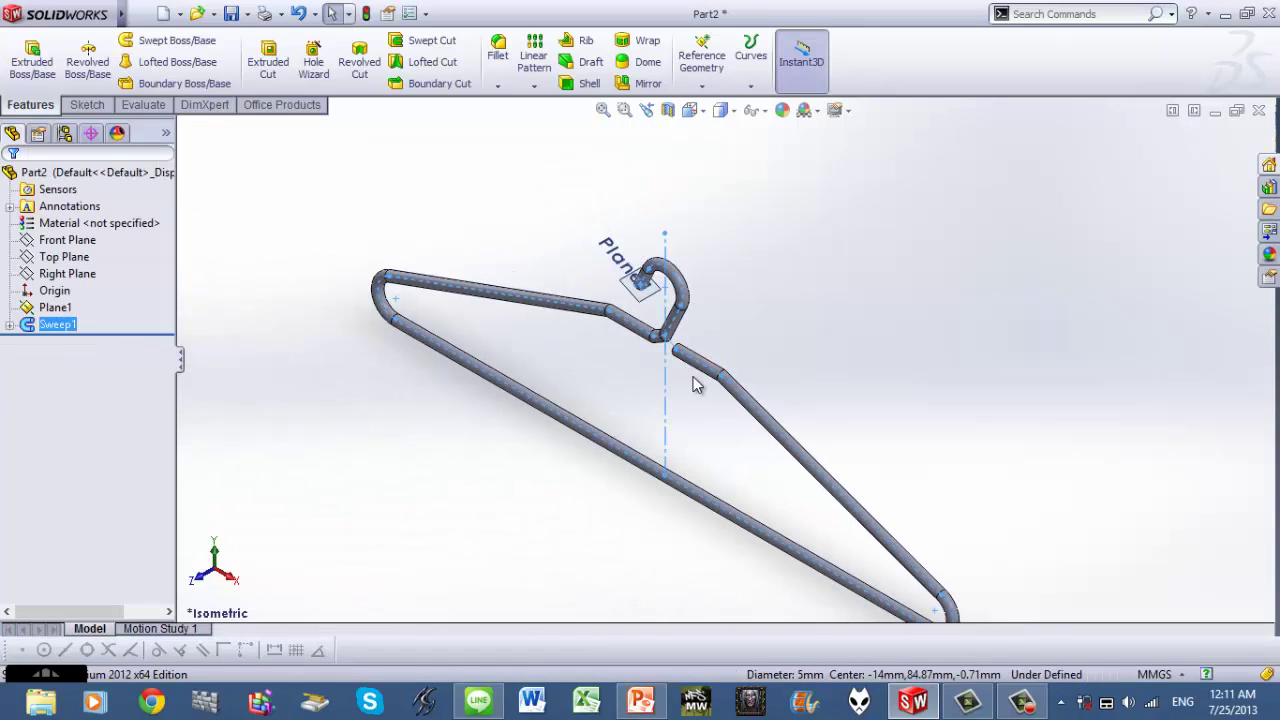
scroll(673, 362, "down", 4)
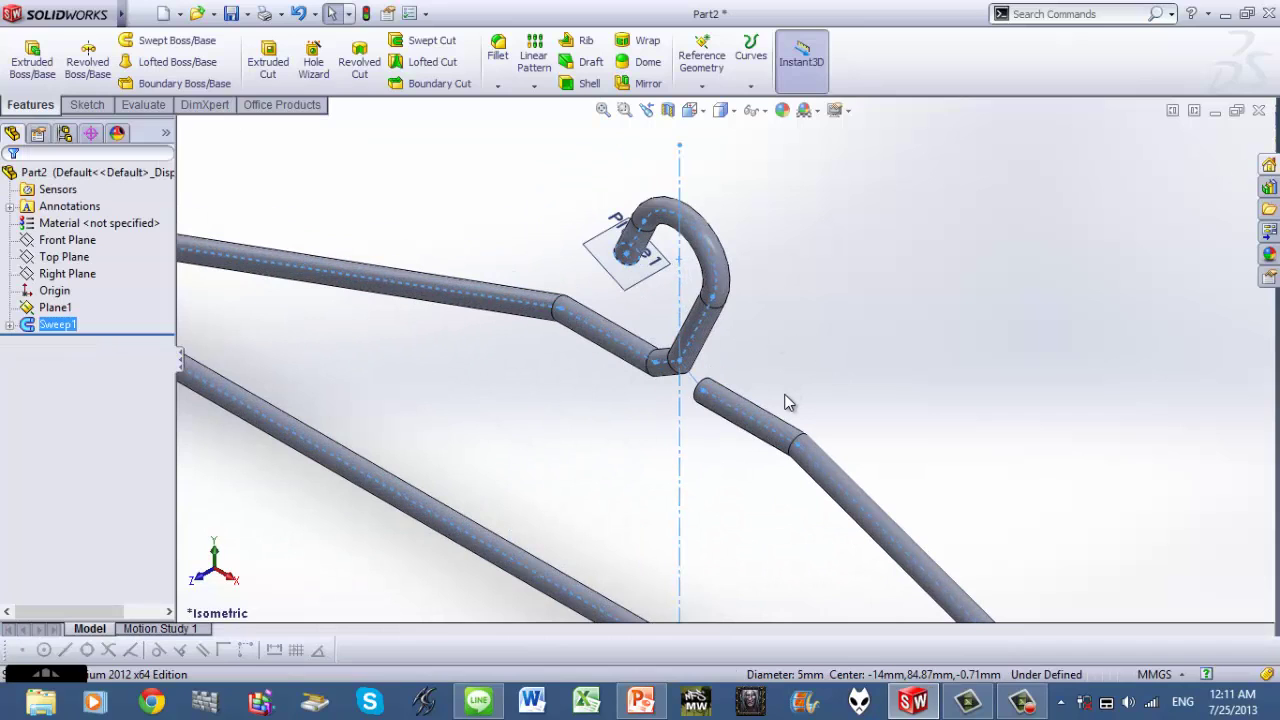
left_click(78, 275)
scroll(257, 171, "down", 1)
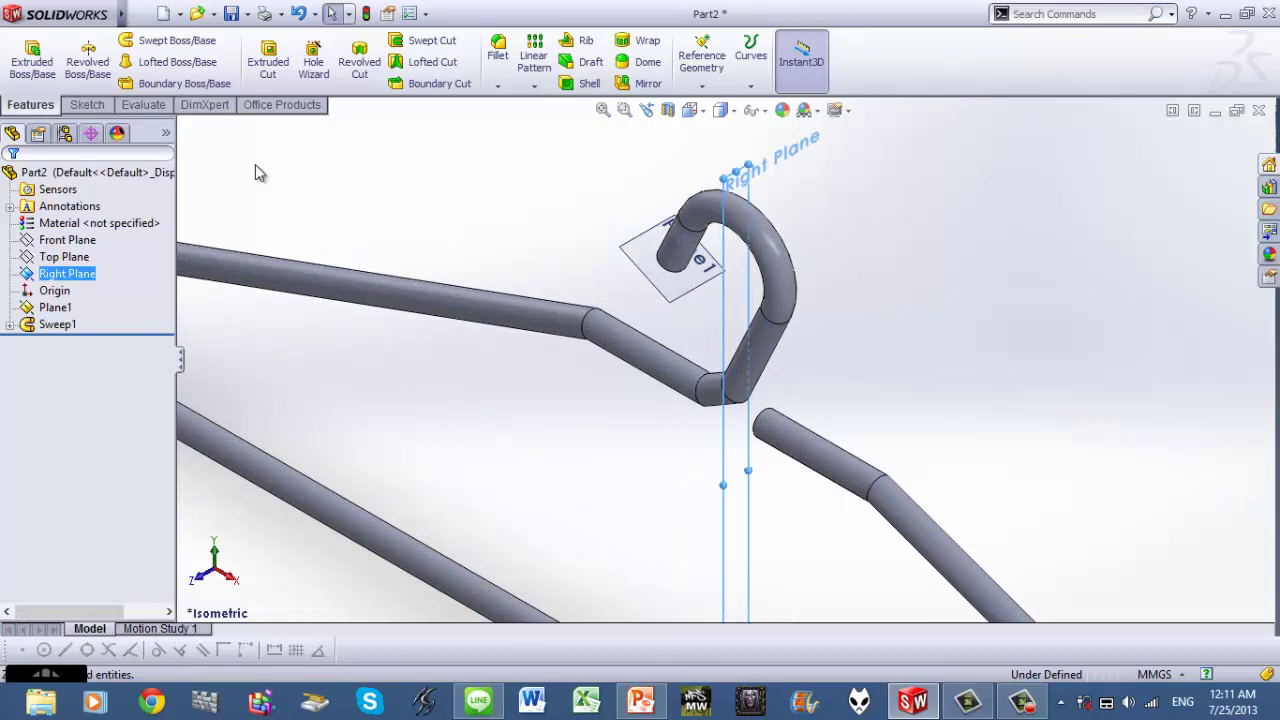
left_click(87, 105)
left_click(112, 44)
left_click(72, 360)
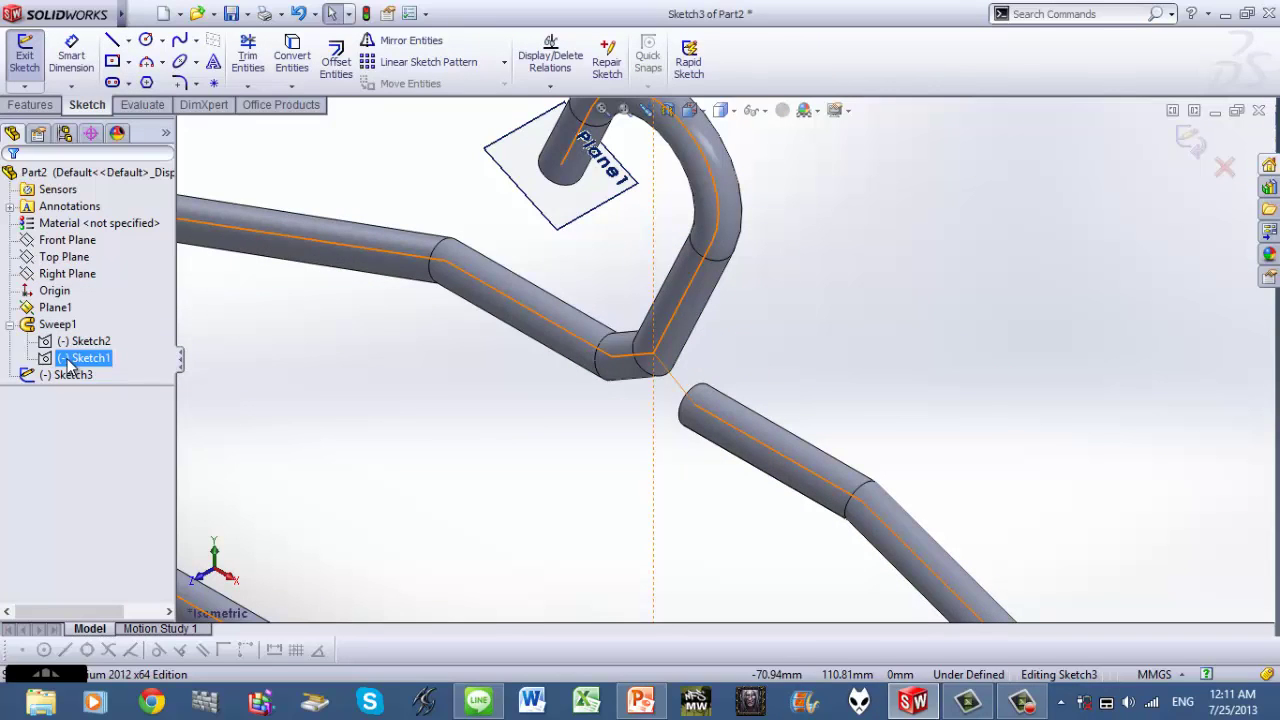
right_click(71, 366)
left_click(83, 332)
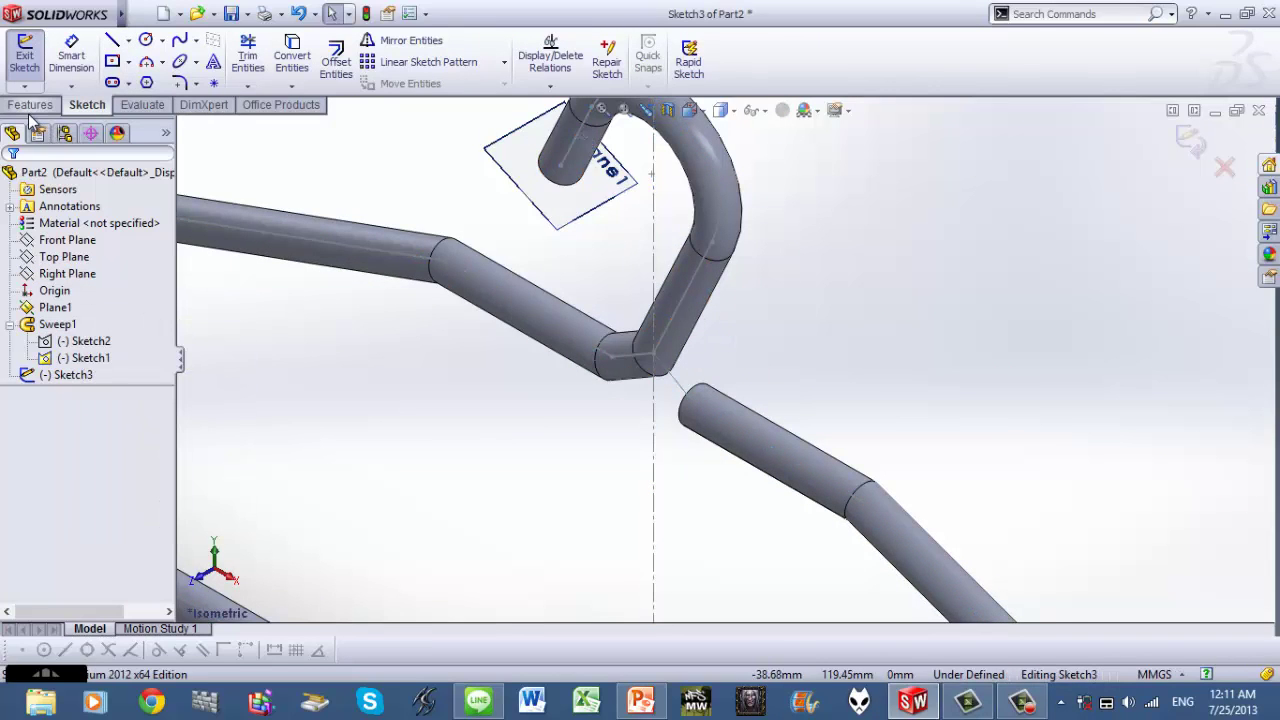
Sketch a circle about 4.2 mm in diameter centred on the path's neck point, where the hook meets the shoulders.
left_click(146, 39)
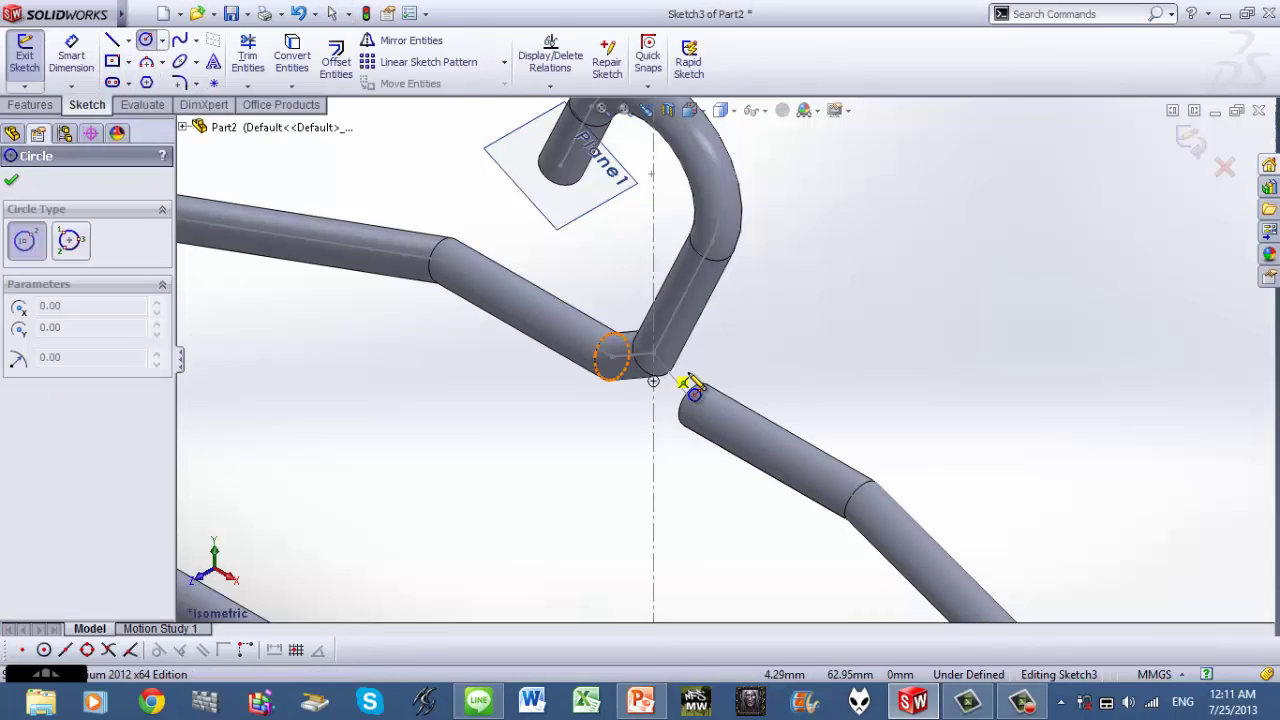
scroll(655, 374, "down", 2)
left_click(648, 350)
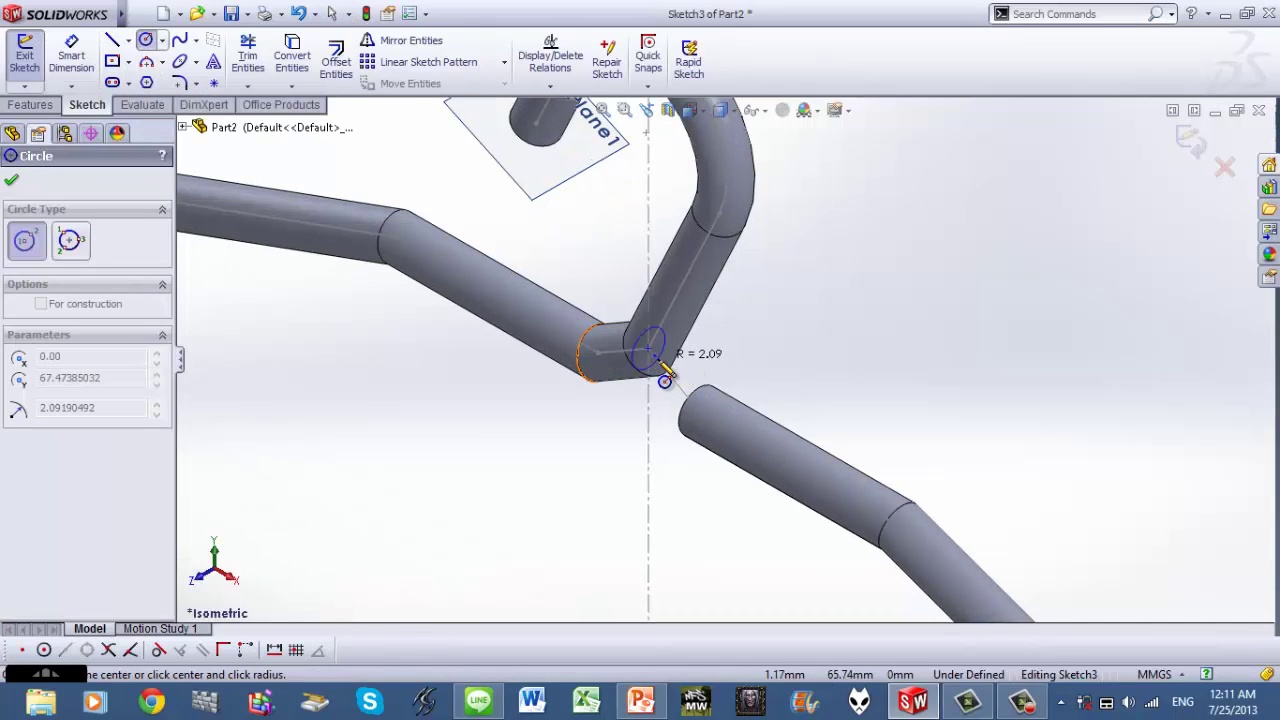
left_click(660, 366)
key("Escape")
Dimension the neck circle's diameter as 5 mm.
left_click(71, 55)
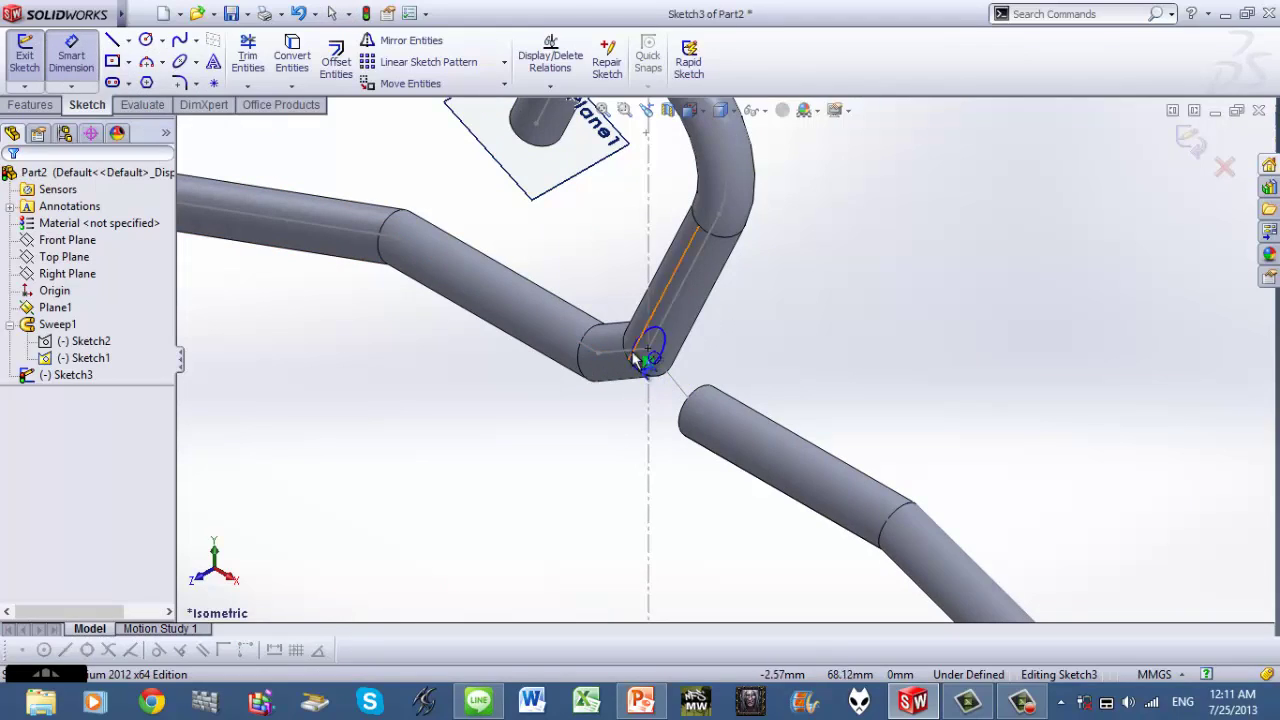
left_click(638, 343)
left_click(630, 318)
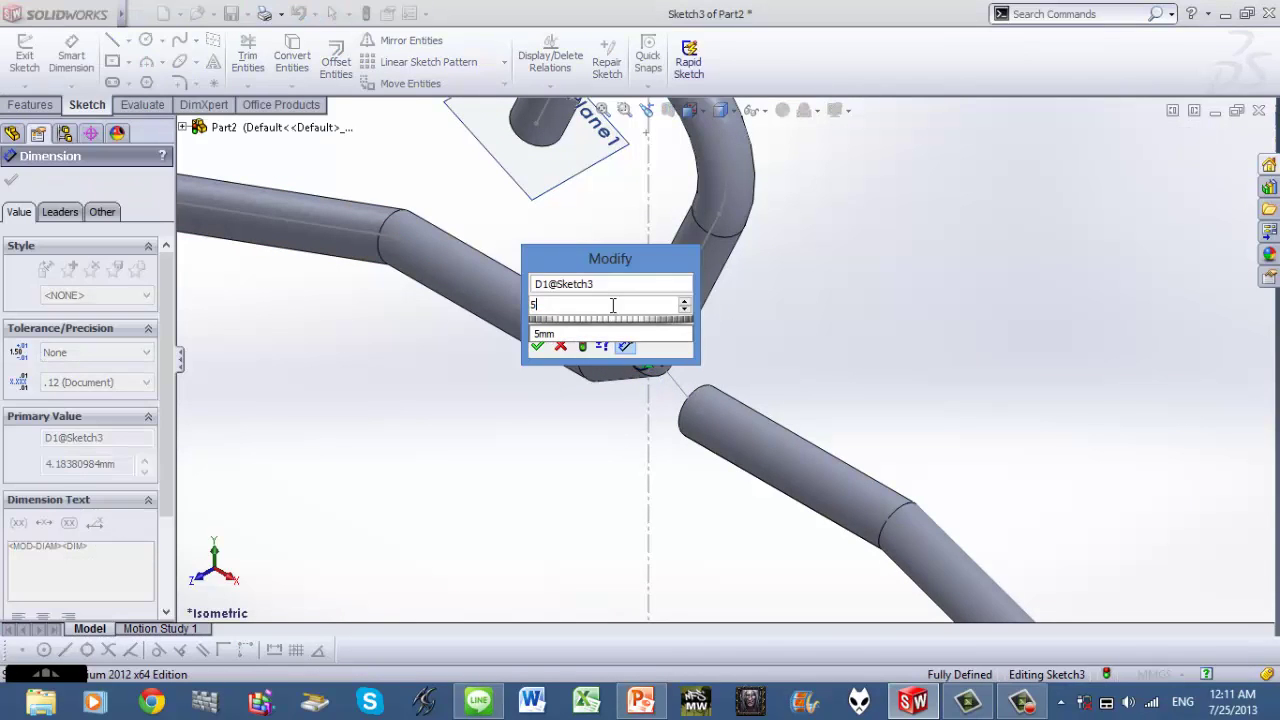
type("5")
key("Return")
key("Escape")
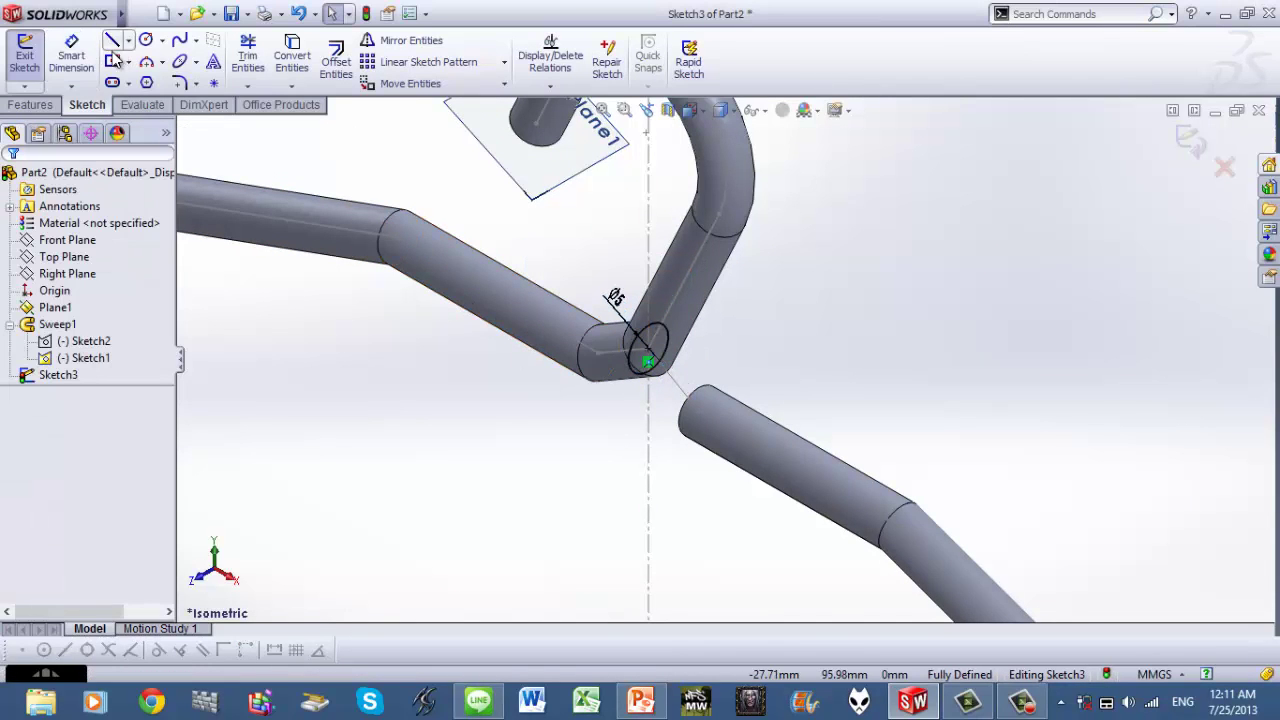
Start a boss extrusion of the 5 mm neck circle, directed along the short sketch line across the gap.
left_click(44, 104)
left_click(32, 58)
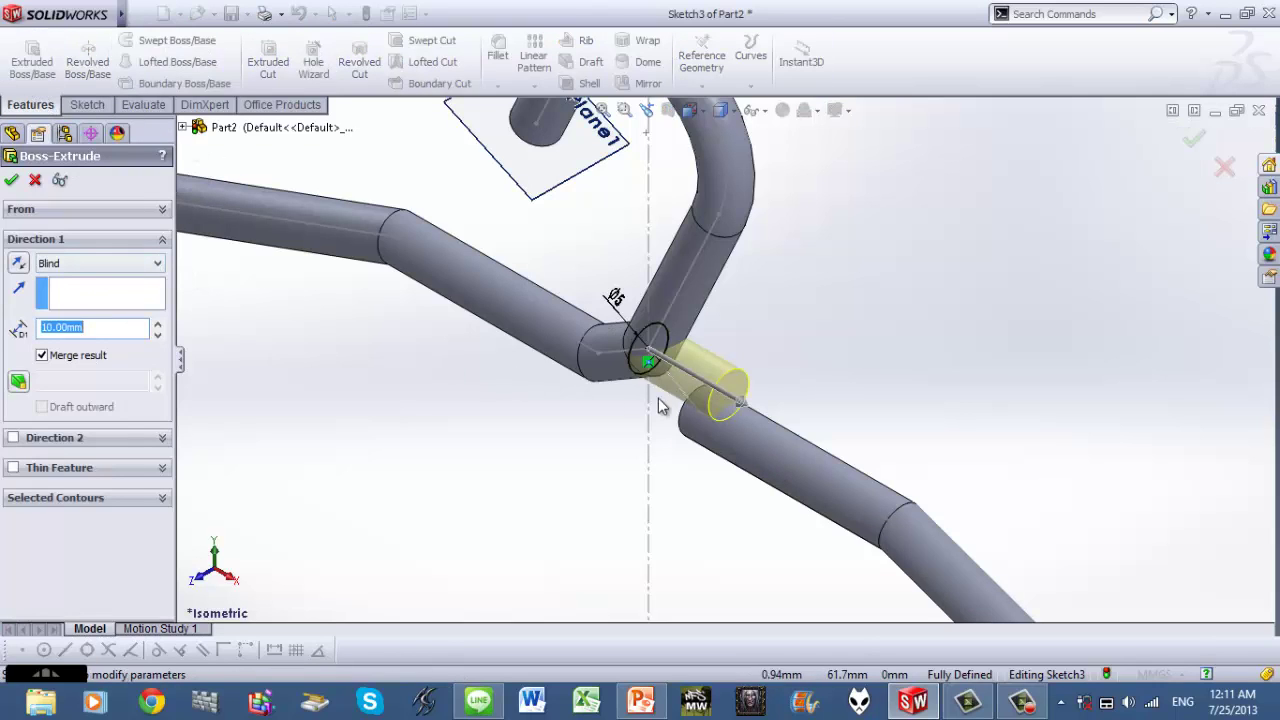
scroll(694, 400, "down", 2)
scroll(694, 400, "down", 1)
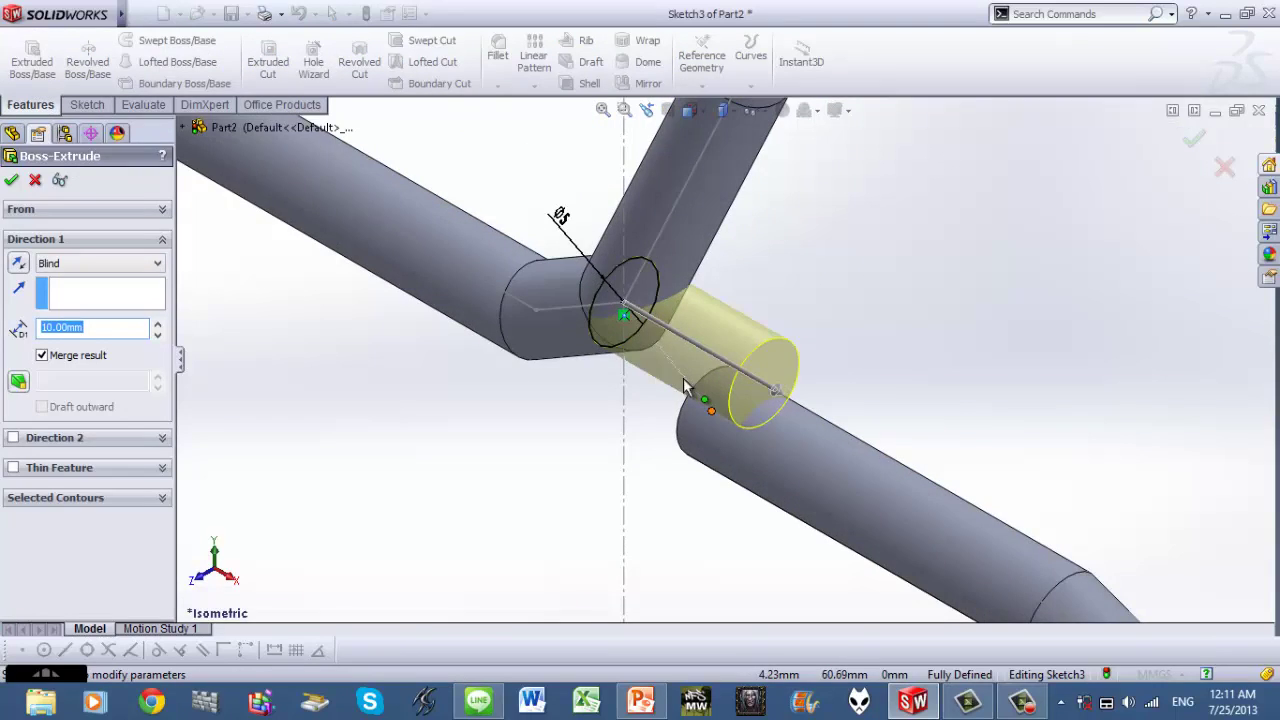
left_click(56, 295)
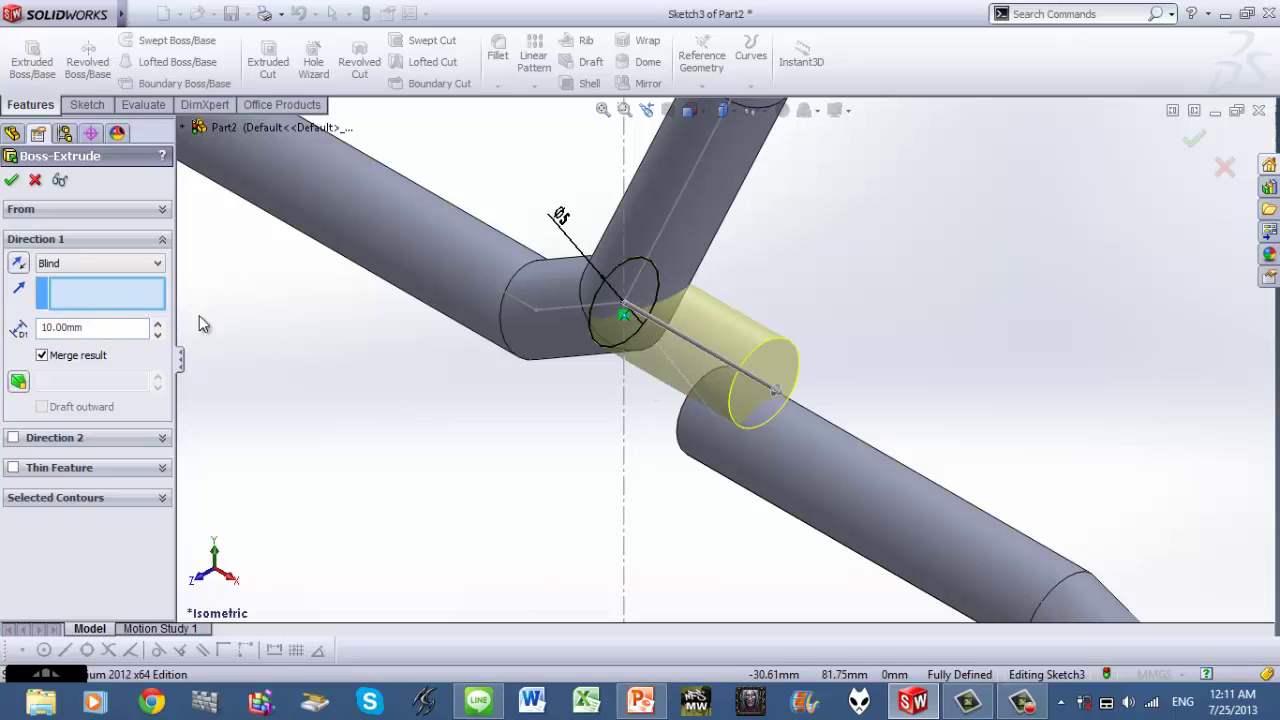
left_click(665, 356)
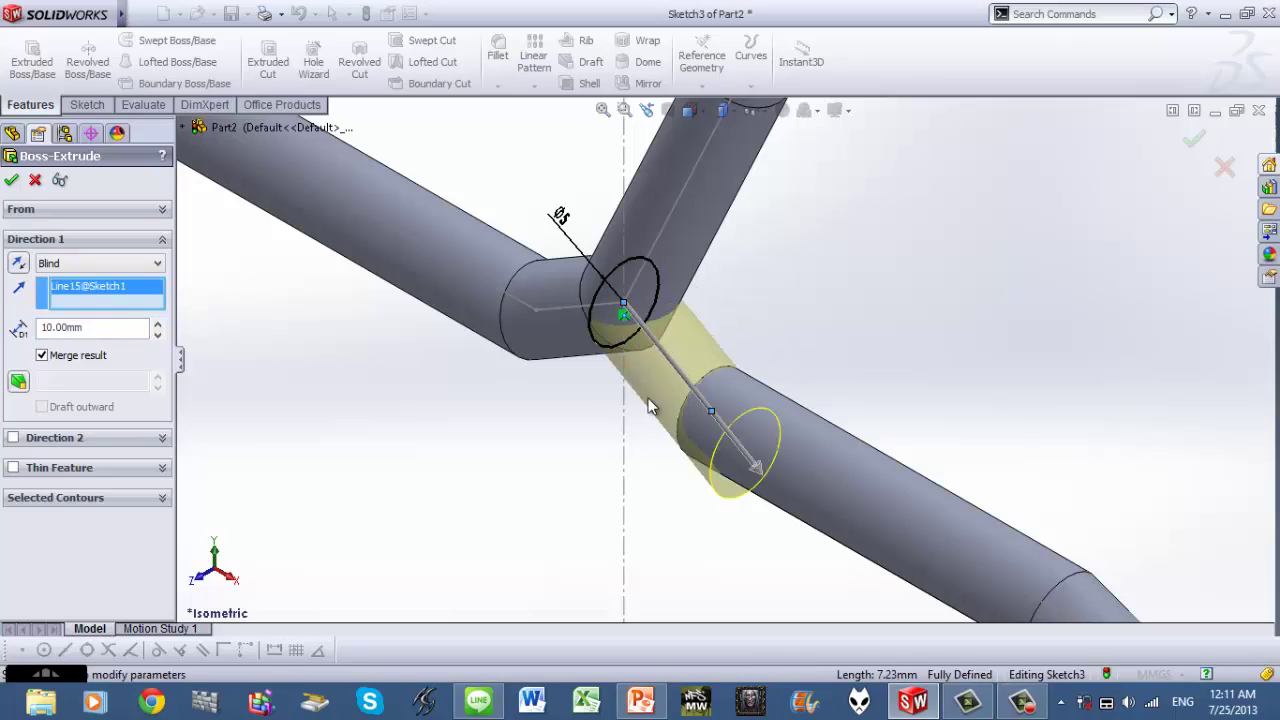
Set the extrusion to Up To Surface, ending on the right shoulder's open end face, and create it.
left_click(152, 263)
left_click(110, 318)
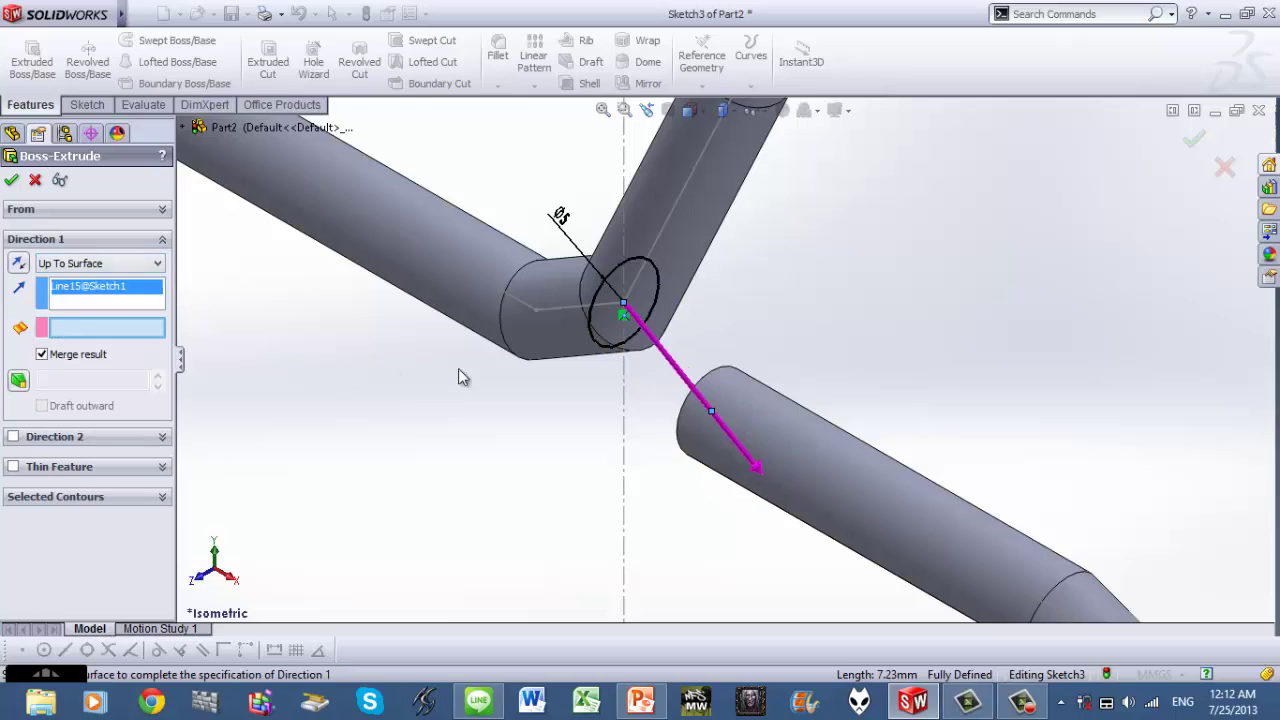
right_click(810, 285)
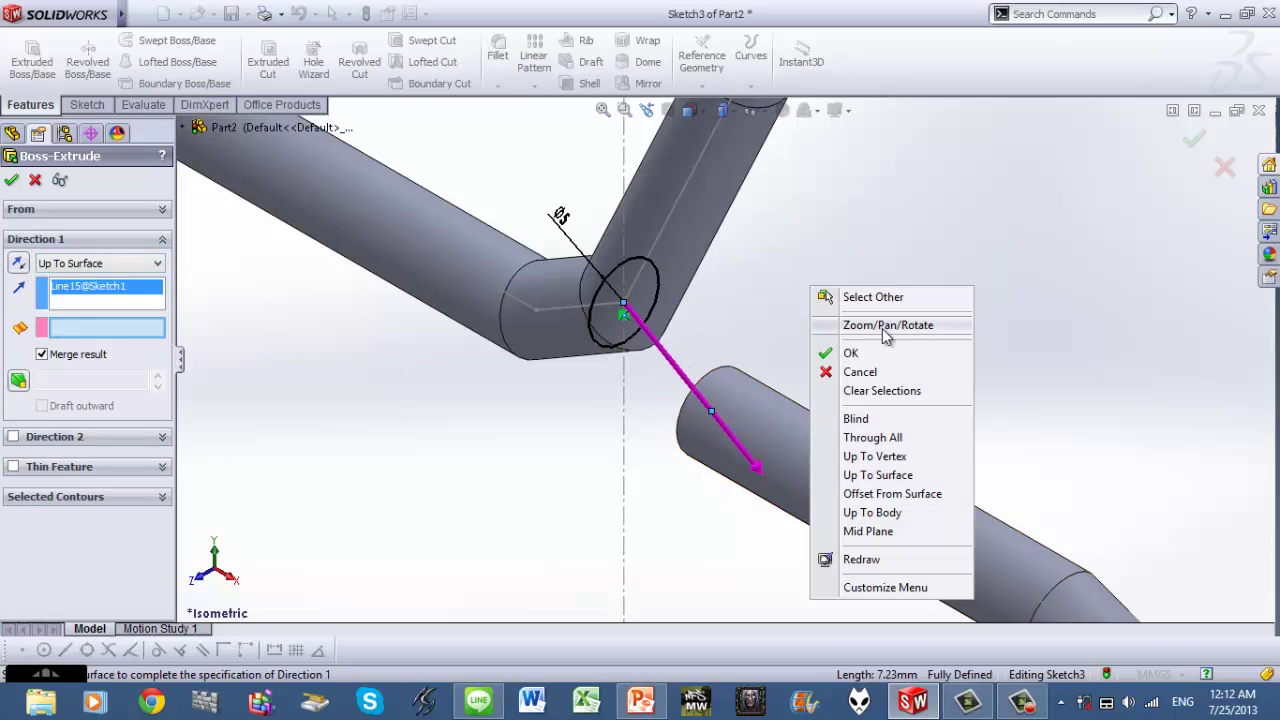
mouse_move(955, 326)
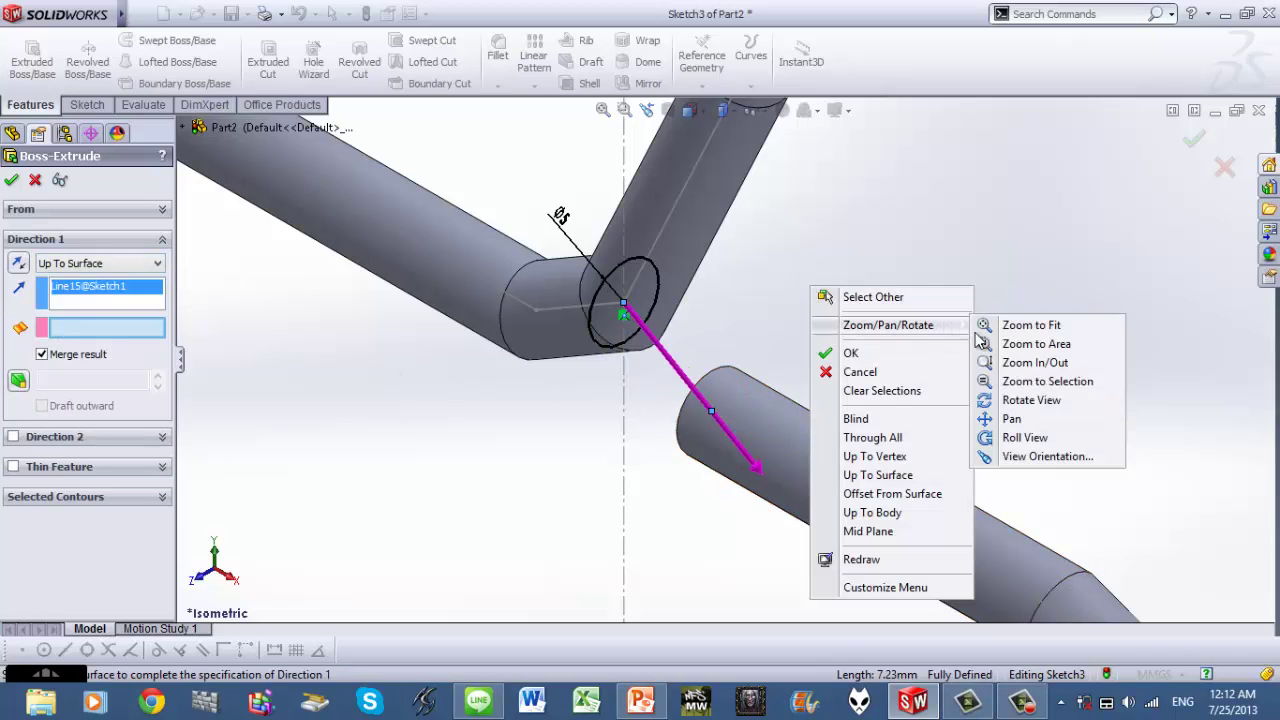
left_click(1025, 402)
left_click_drag(1043, 431, 1101, 474)
key("Escape")
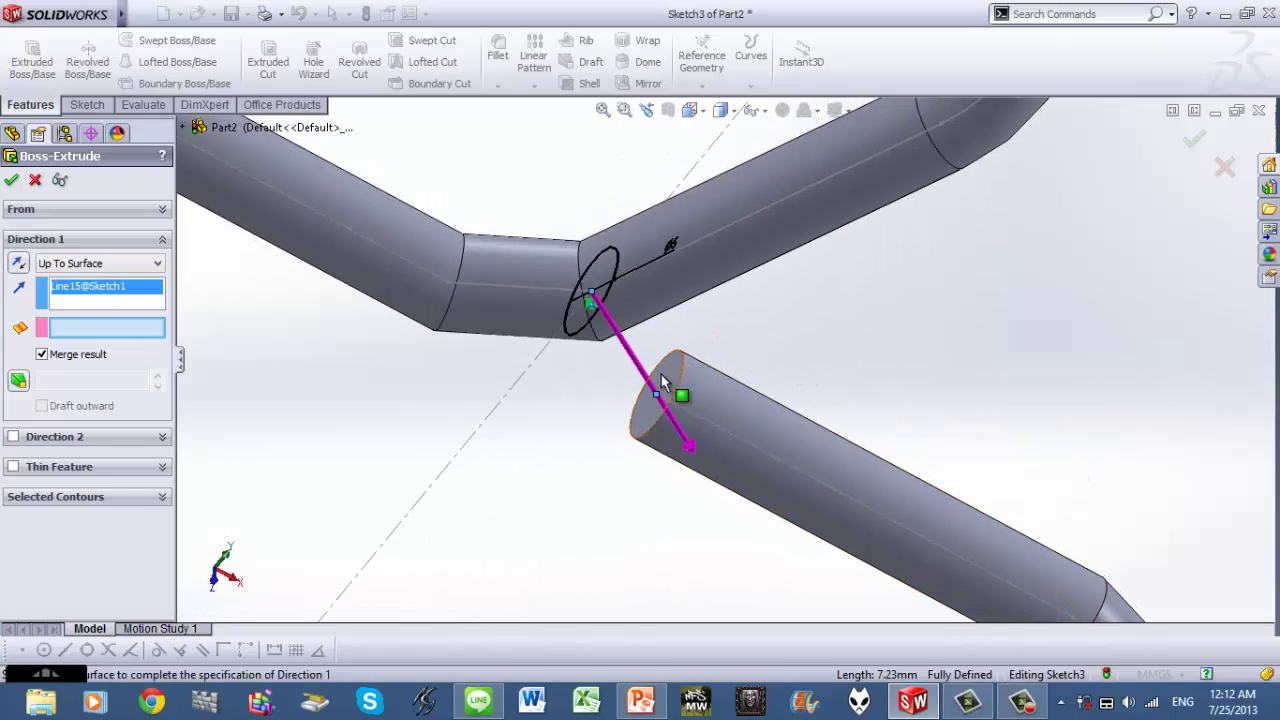
left_click(688, 428)
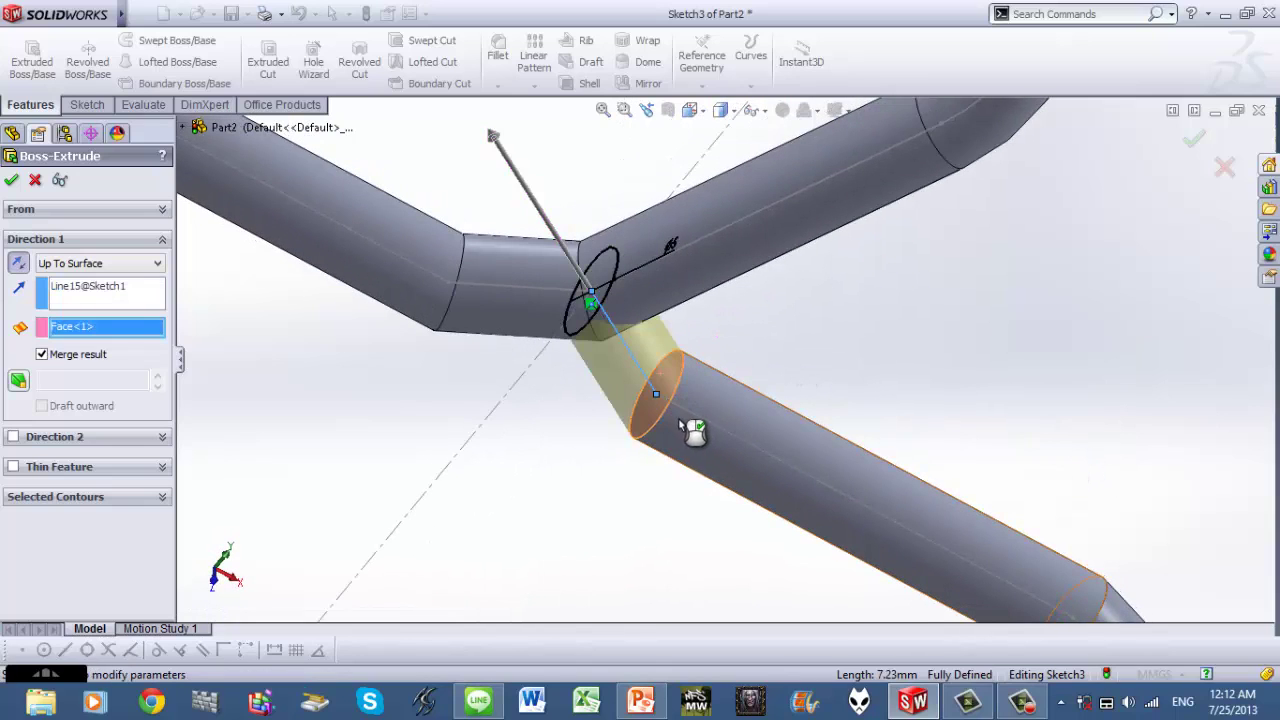
left_click(11, 180)
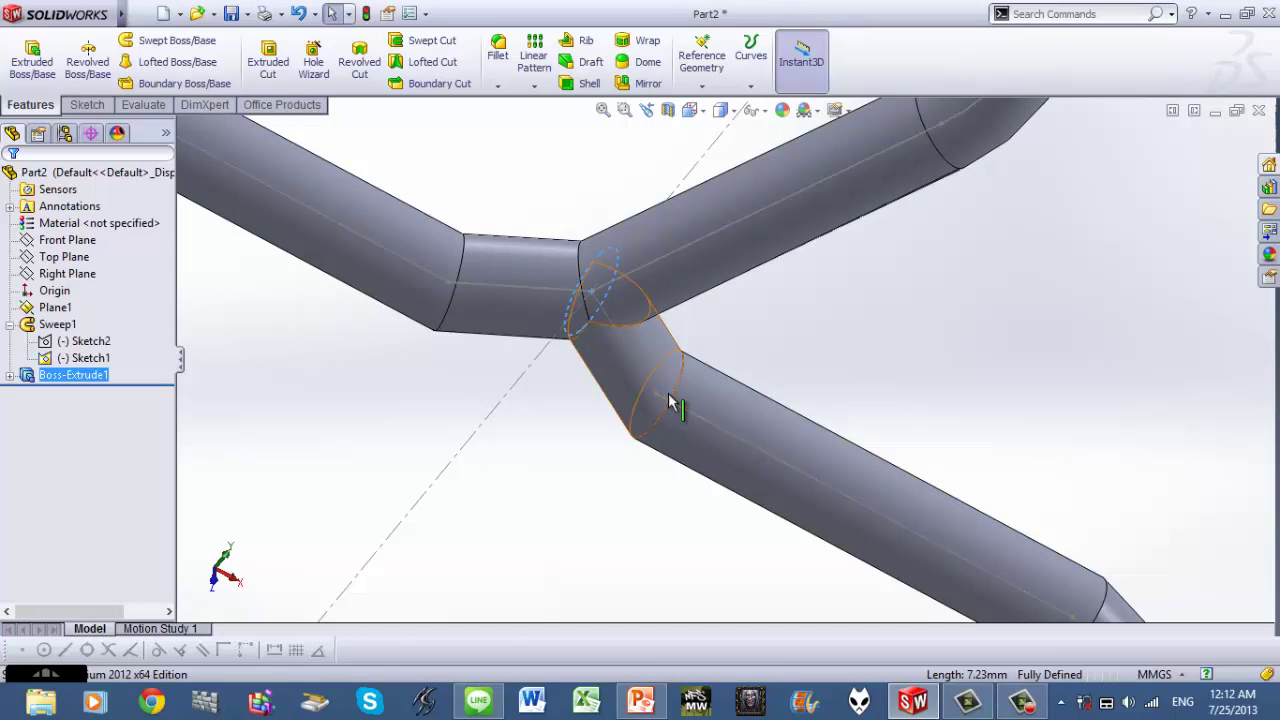
Apply the clear glass appearance in pale yellow to both the sweep and the neck extrusion.
key("ctrl+1")
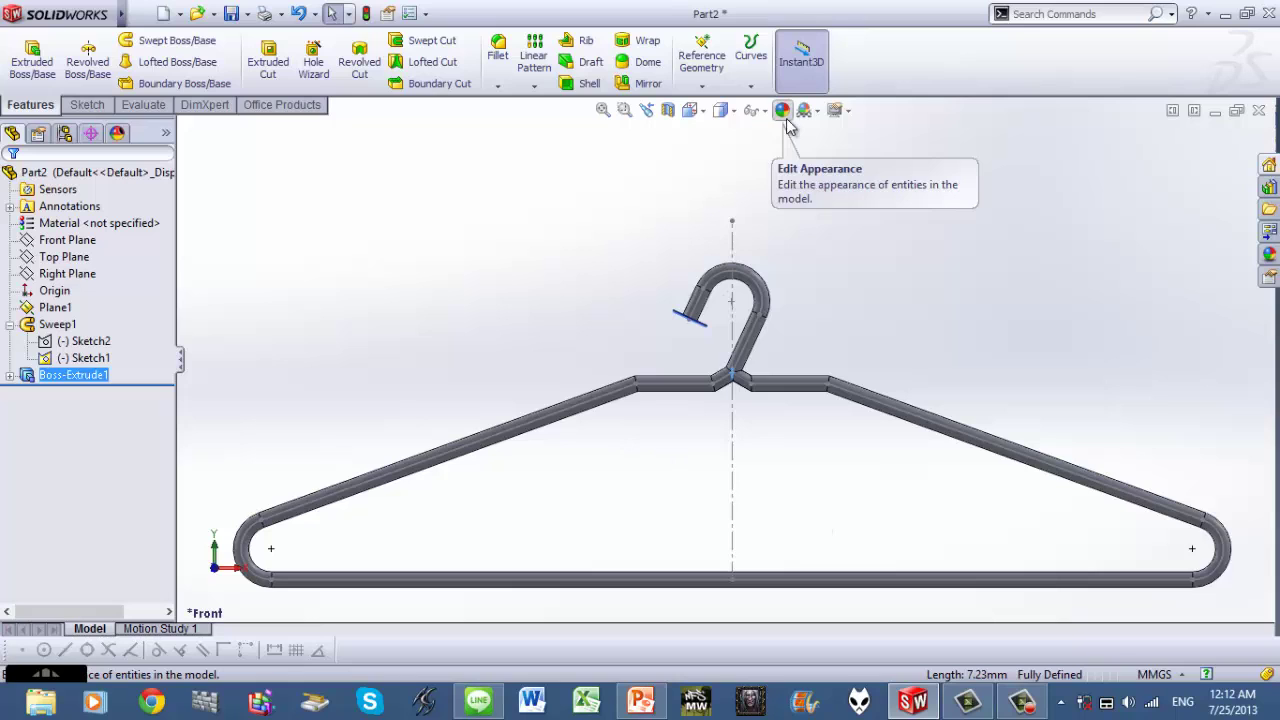
left_click(57, 324, "shift")
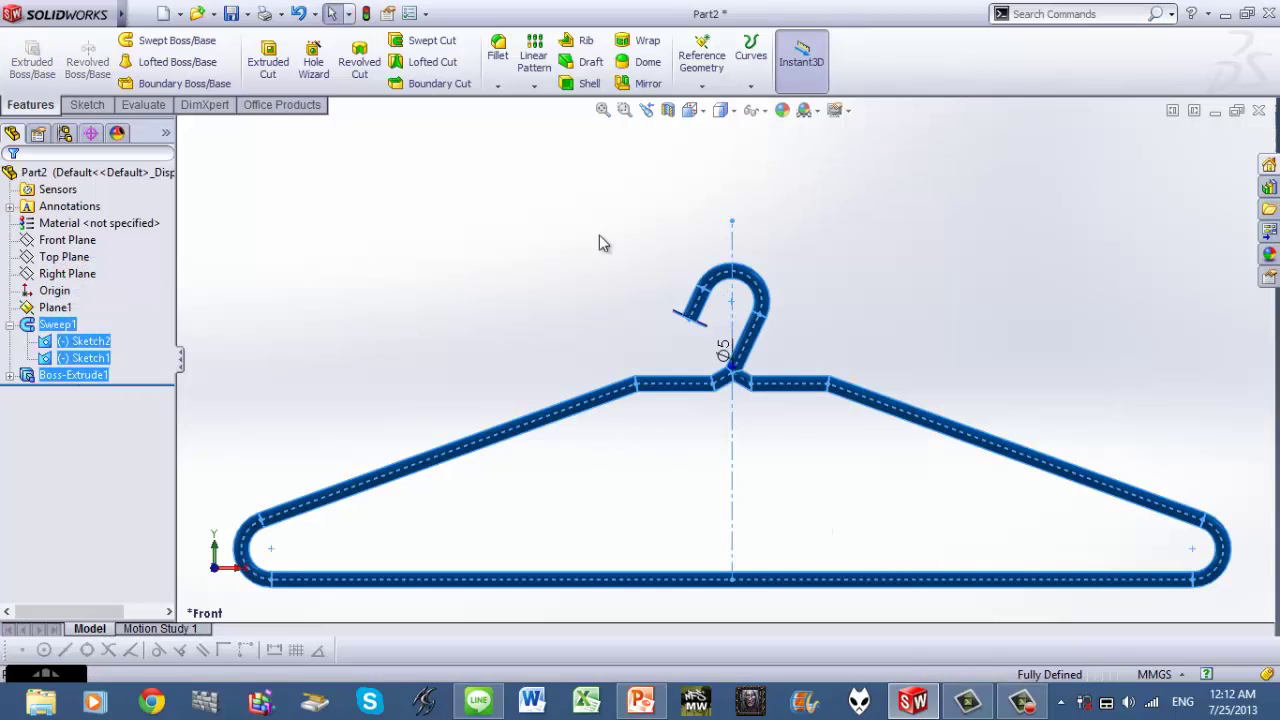
left_click(781, 110)
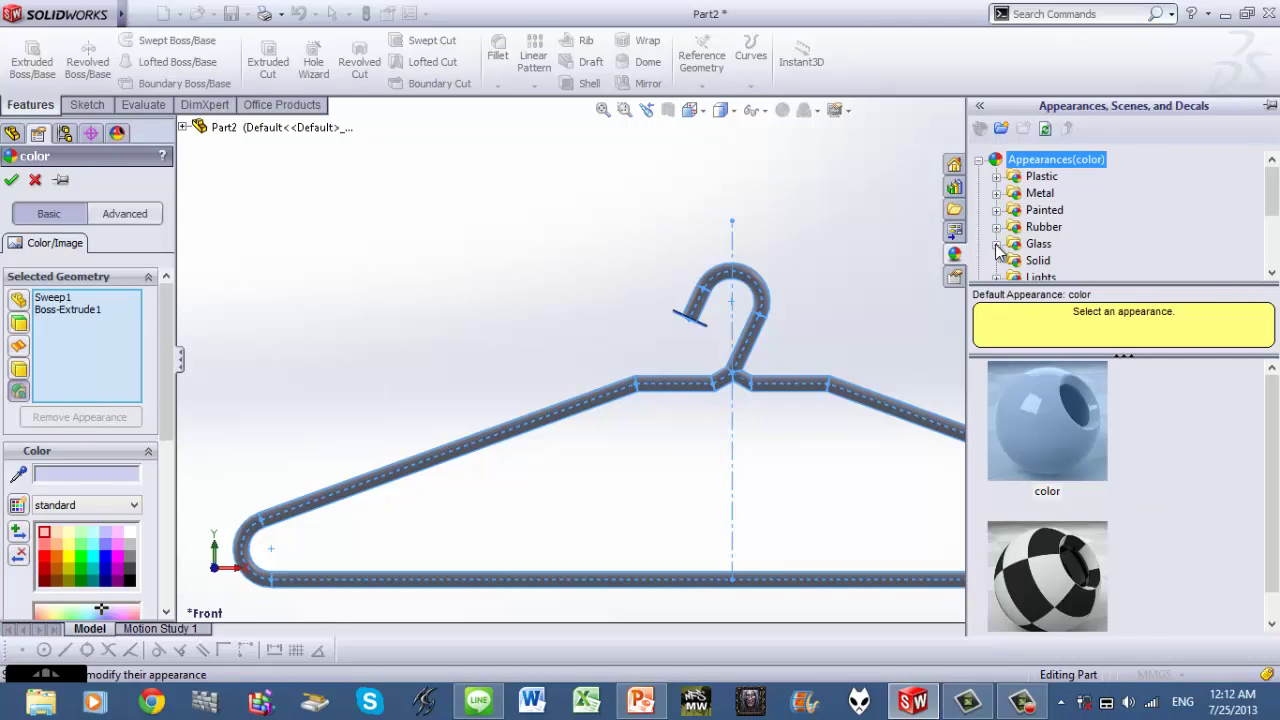
left_click(996, 244)
left_click(1056, 227)
left_click_drag(1047, 420, 840, 400)
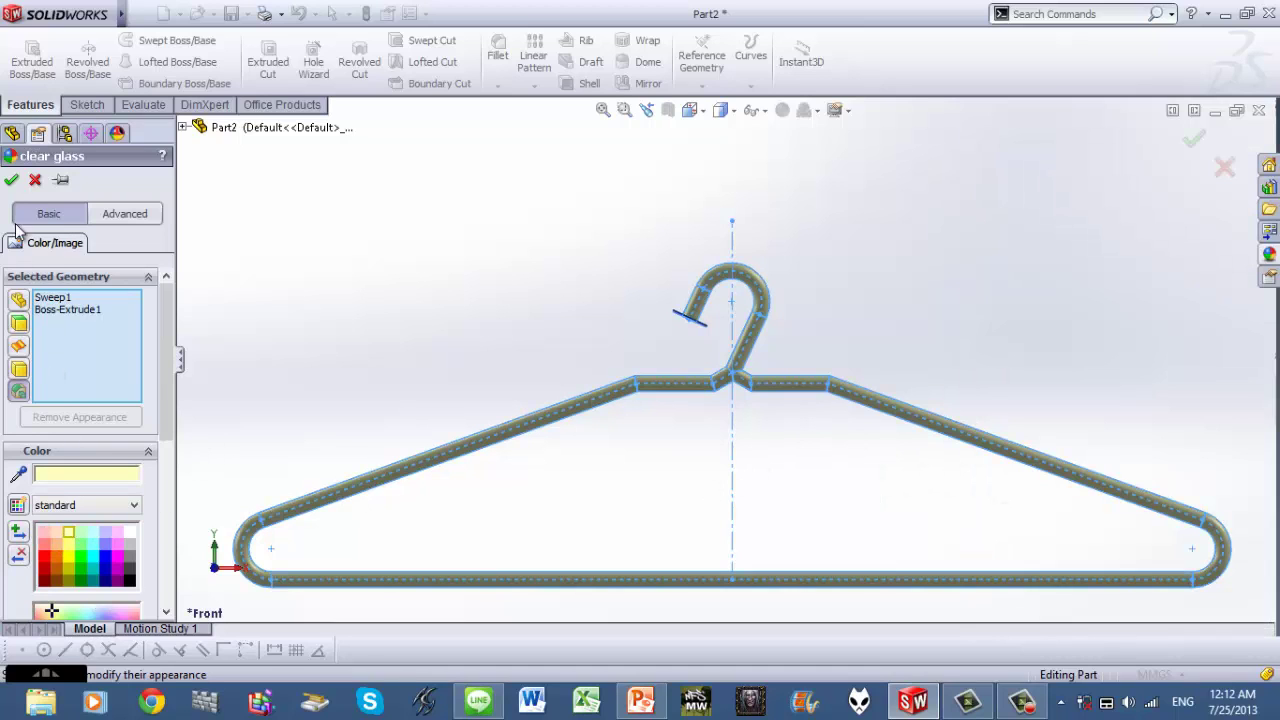